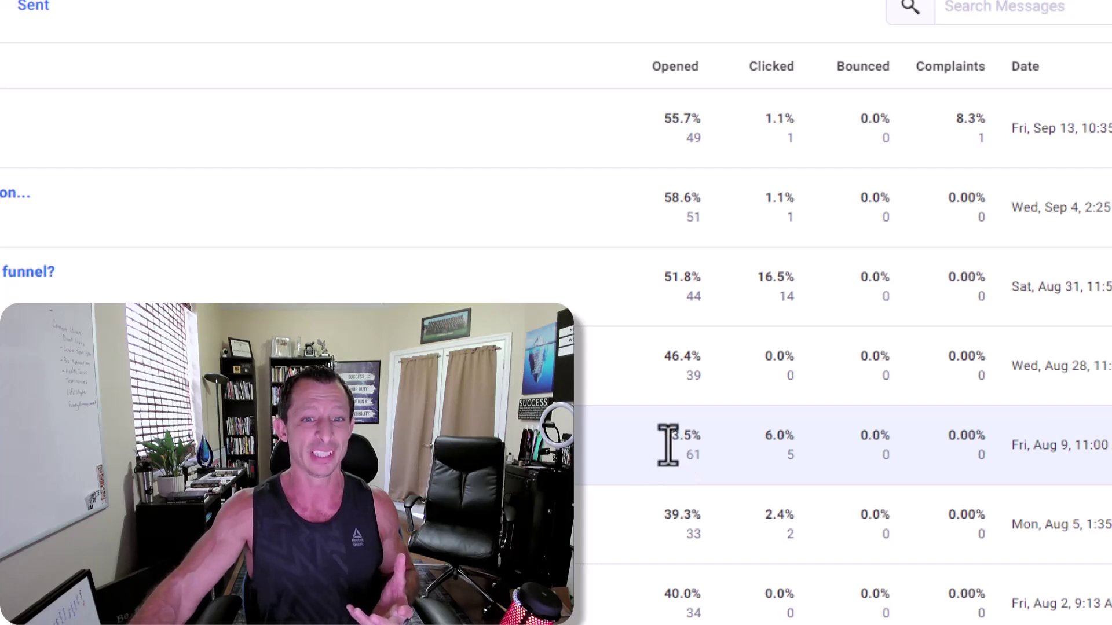
Step: Review the opened, clicked, bounced and complaint rates of the sent messages
{"action": "scroll", "coordinate": [683, 533], "scroll_direction": "down", "scroll_amount": 4}
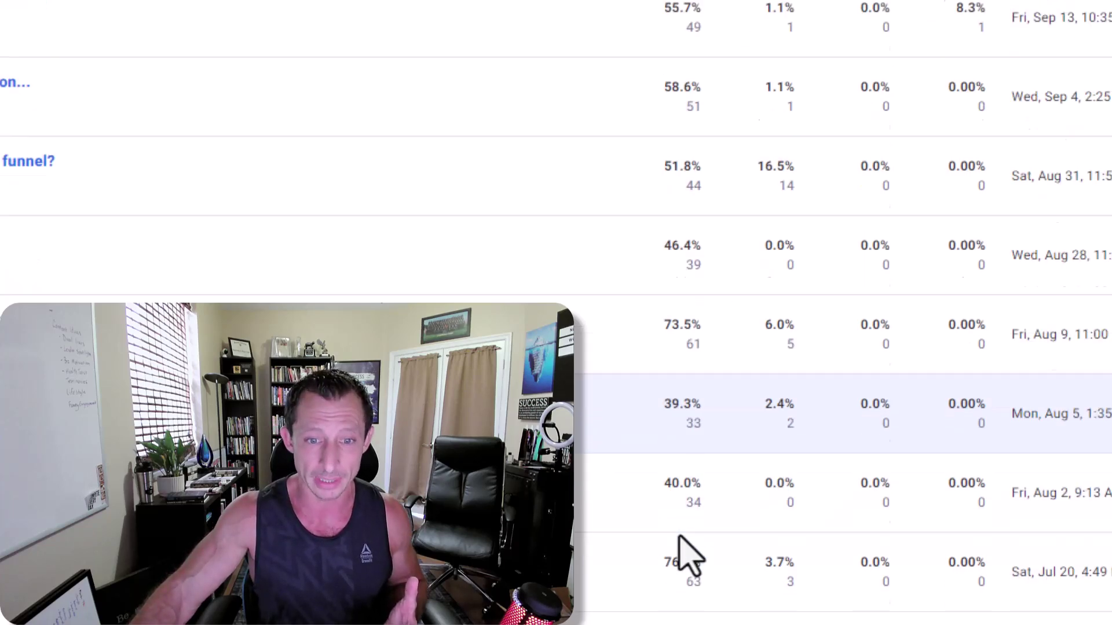
{"action": "scroll", "coordinate": [640, 602], "scroll_direction": "down", "scroll_amount": 5}
{"action": "scroll", "coordinate": [442, 372], "scroll_direction": "down", "scroll_amount": 5}
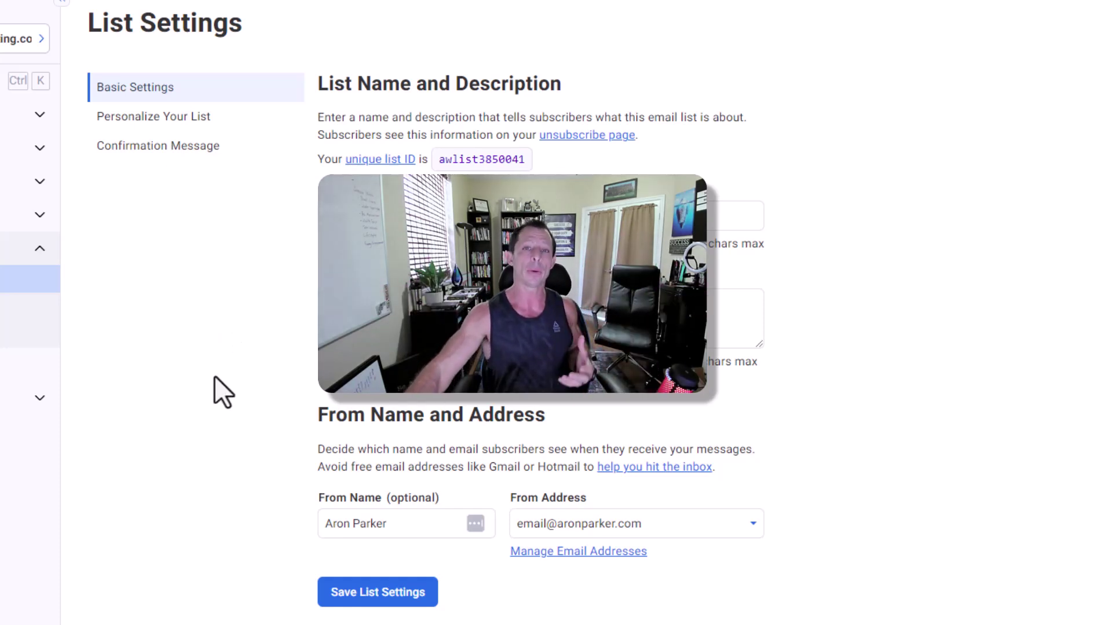
Step: Examine the From Name and Address section of the list settings
{"action": "left_click_drag", "start_coordinate": [320, 414], "coordinate": [631, 418]}
{"action": "left_click", "coordinate": [633, 418]}
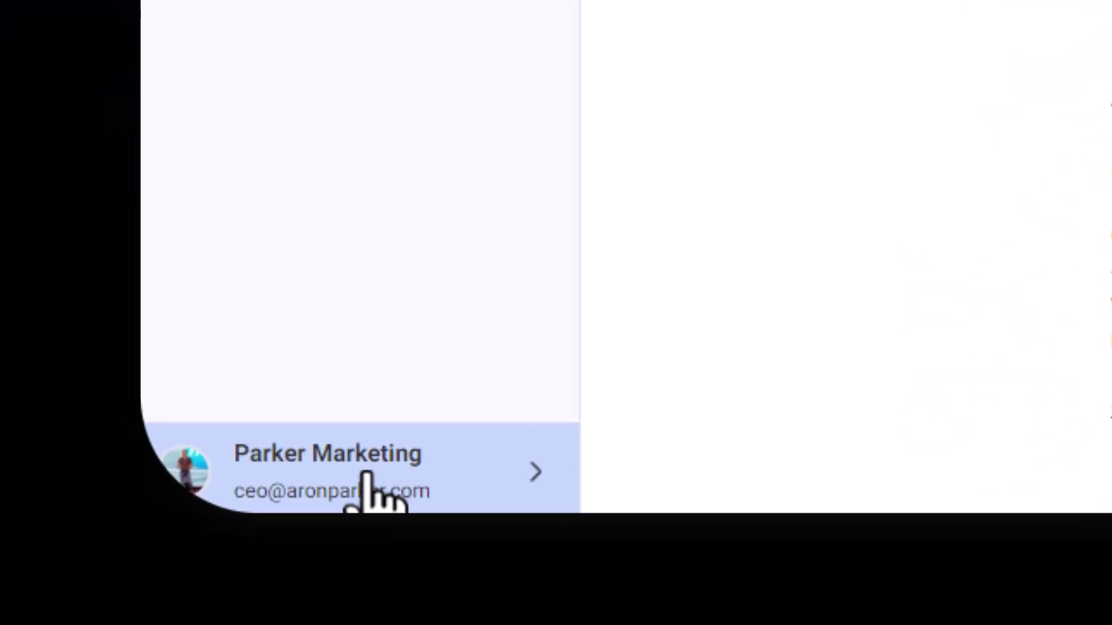
Step: Open the Domains and Addresses page of My Account
{"action": "left_click", "coordinate": [325, 462]}
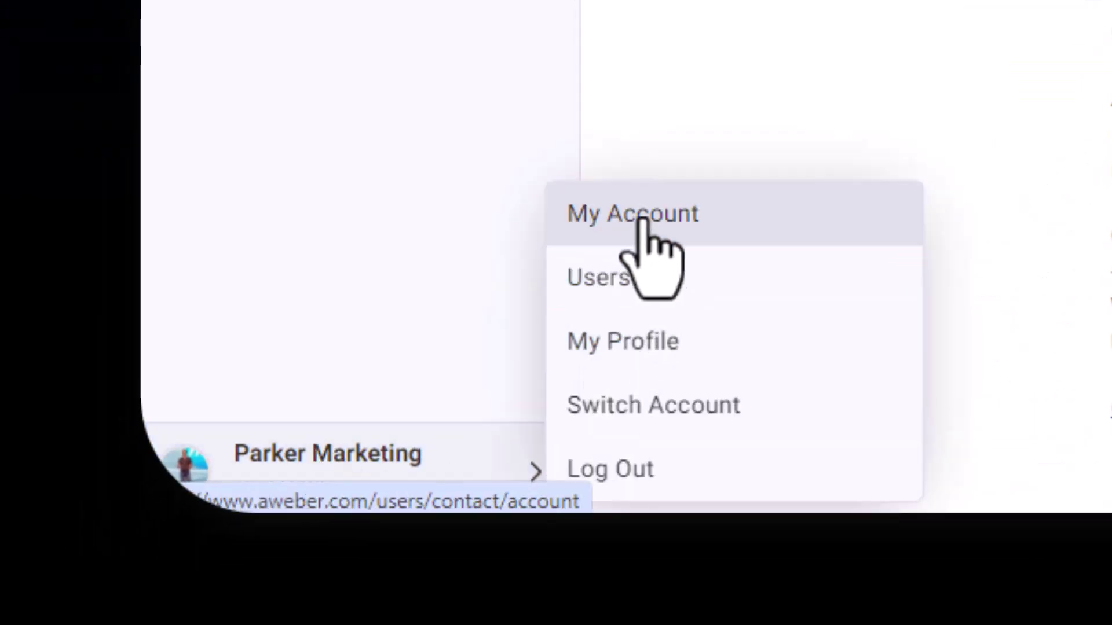
{"action": "left_click", "coordinate": [599, 247]}
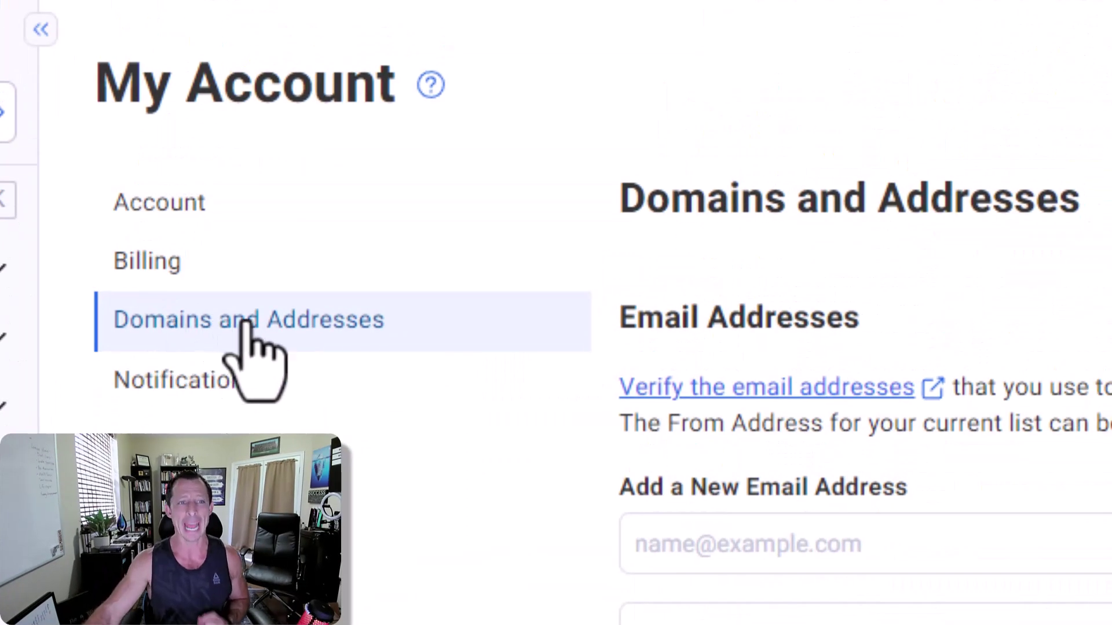
{"action": "scroll", "coordinate": [703, 616], "scroll_direction": "down", "scroll_amount": 5}
{"action": "scroll", "coordinate": [702, 616], "scroll_direction": "up", "scroll_amount": 5}
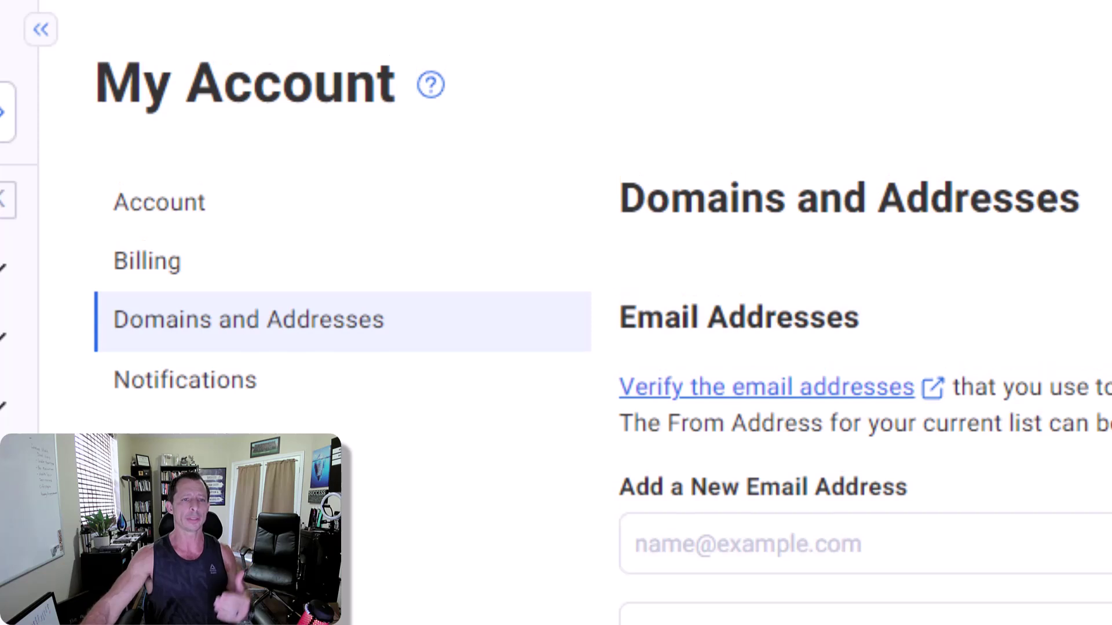
Step: Examine the Email Addresses section, including the verification instructions, the new address field and the gmail.com entry
{"action": "left_click_drag", "start_coordinate": [631, 318], "coordinate": [648, 318]}
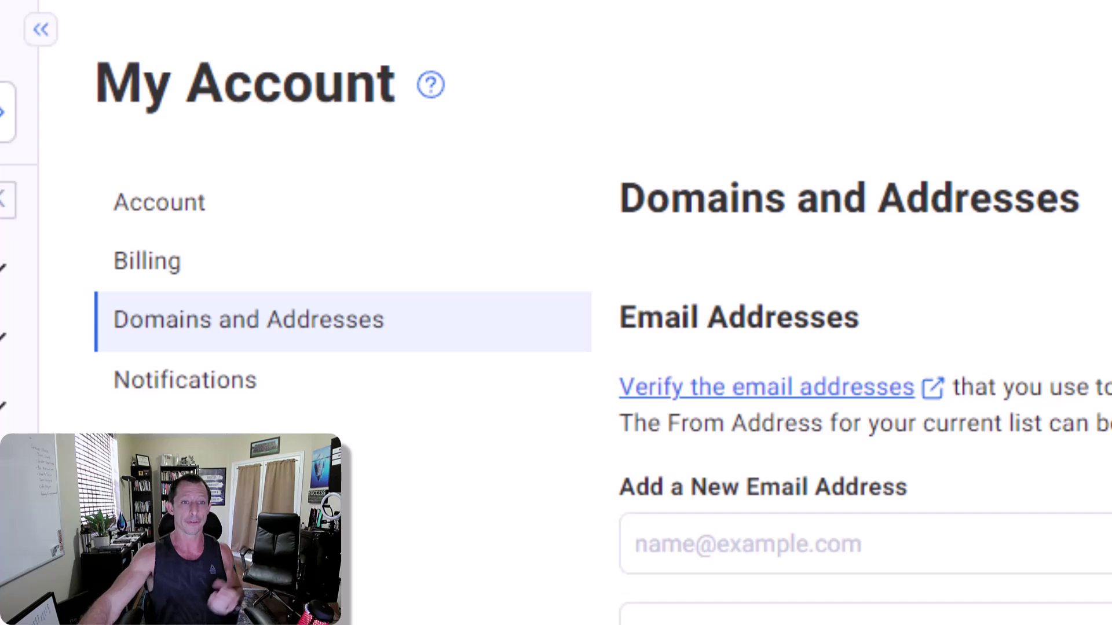
{"action": "left_click_drag", "start_coordinate": [615, 173], "coordinate": [901, 379]}
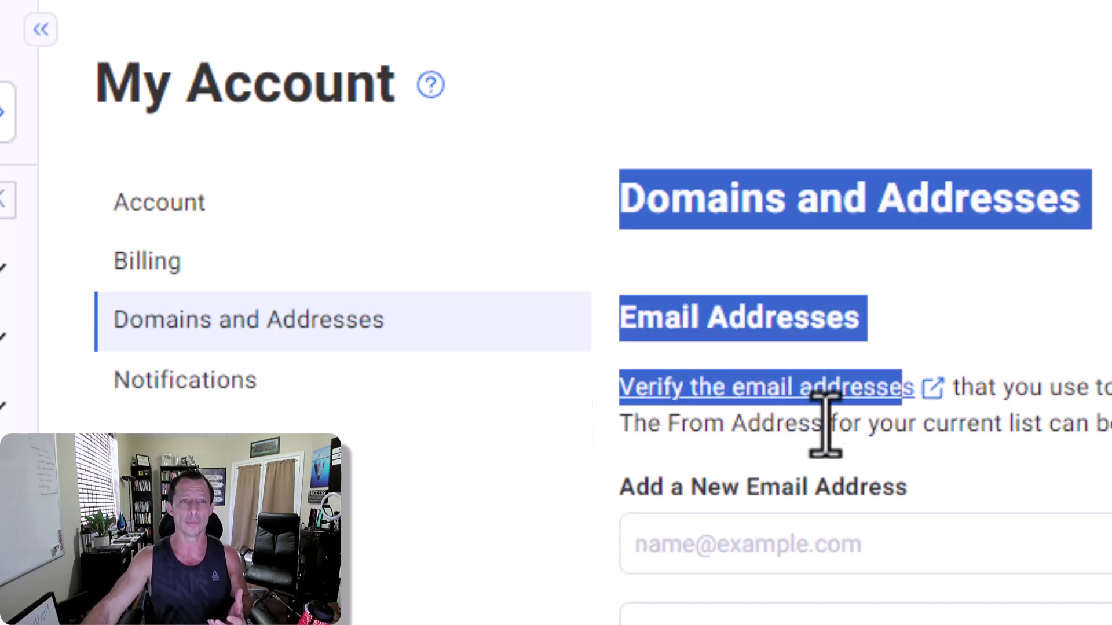
{"action": "left_click", "coordinate": [995, 379]}
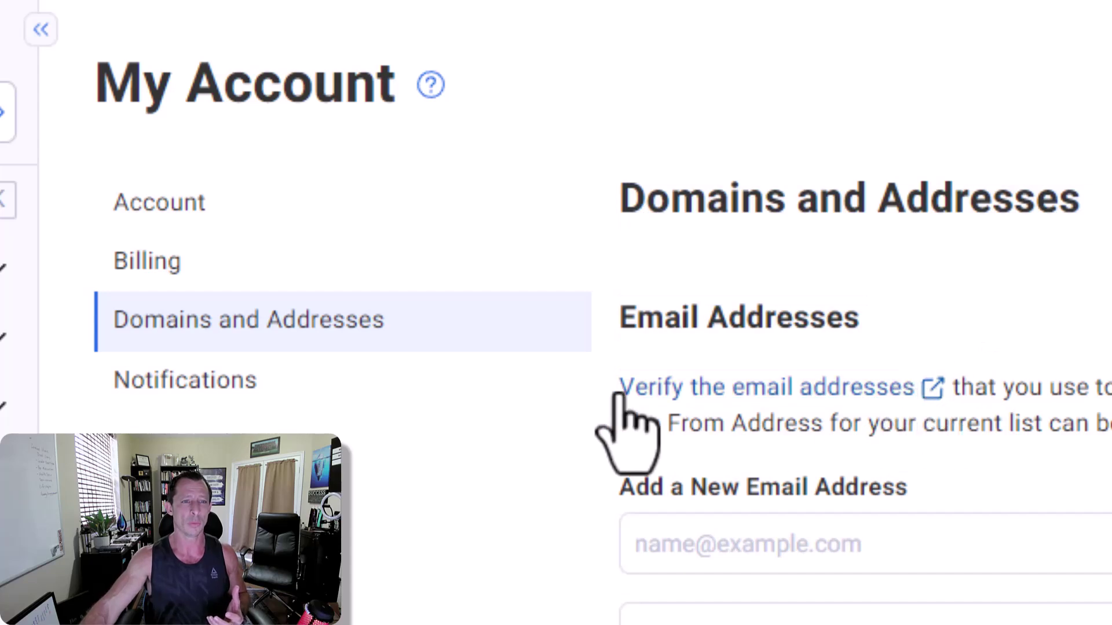
{"action": "left_click_drag", "start_coordinate": [618, 387], "coordinate": [923, 377]}
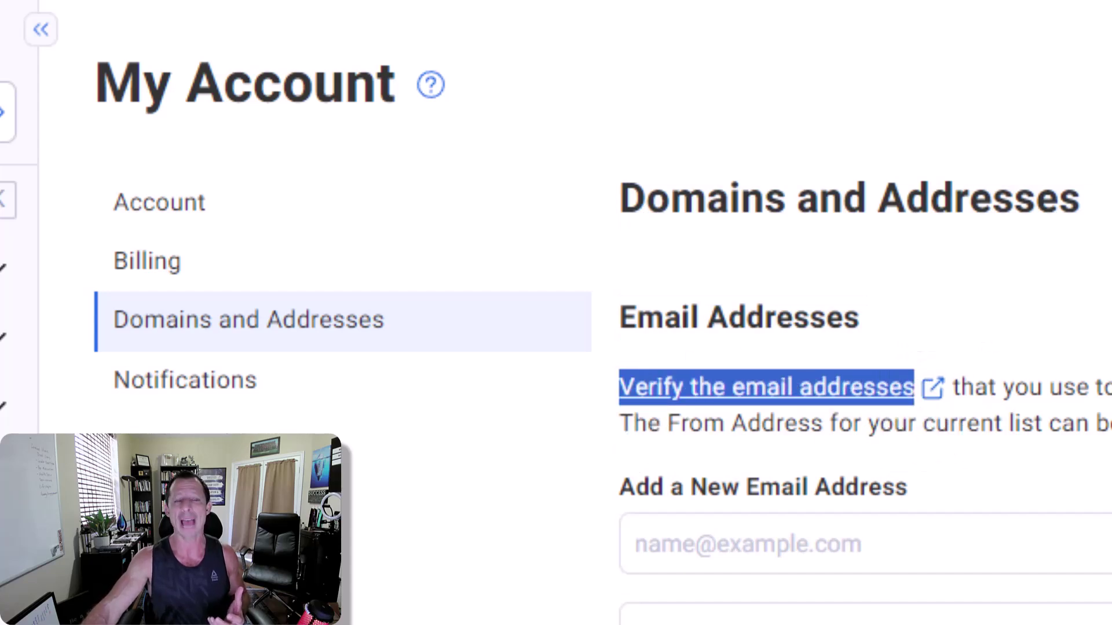
{"action": "left_click", "coordinate": [995, 359]}
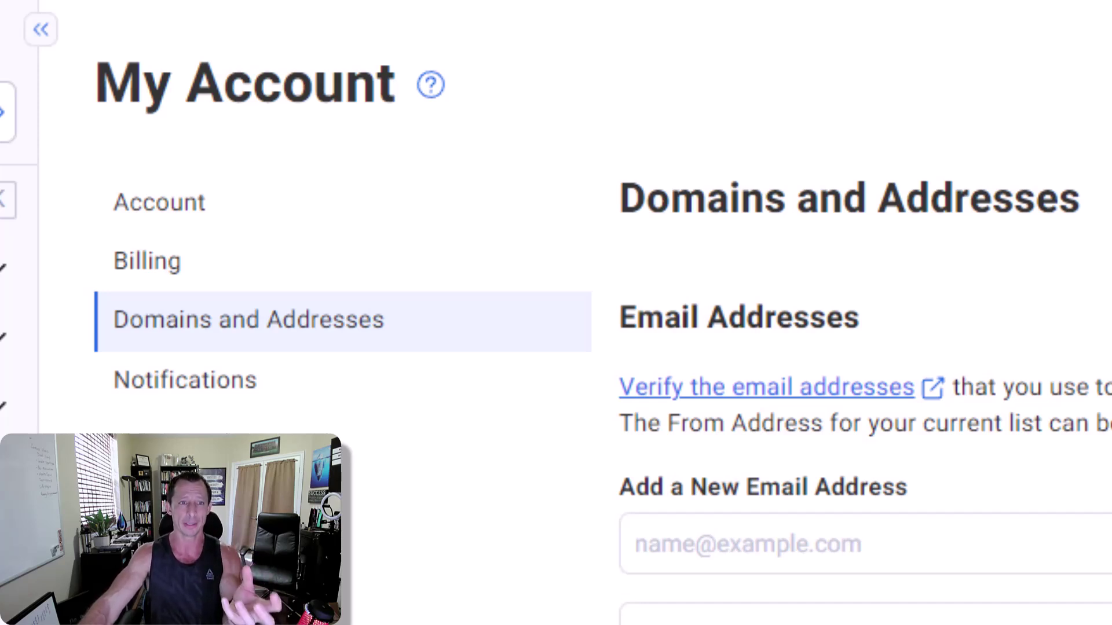
{"action": "left_click", "coordinate": [841, 561]}
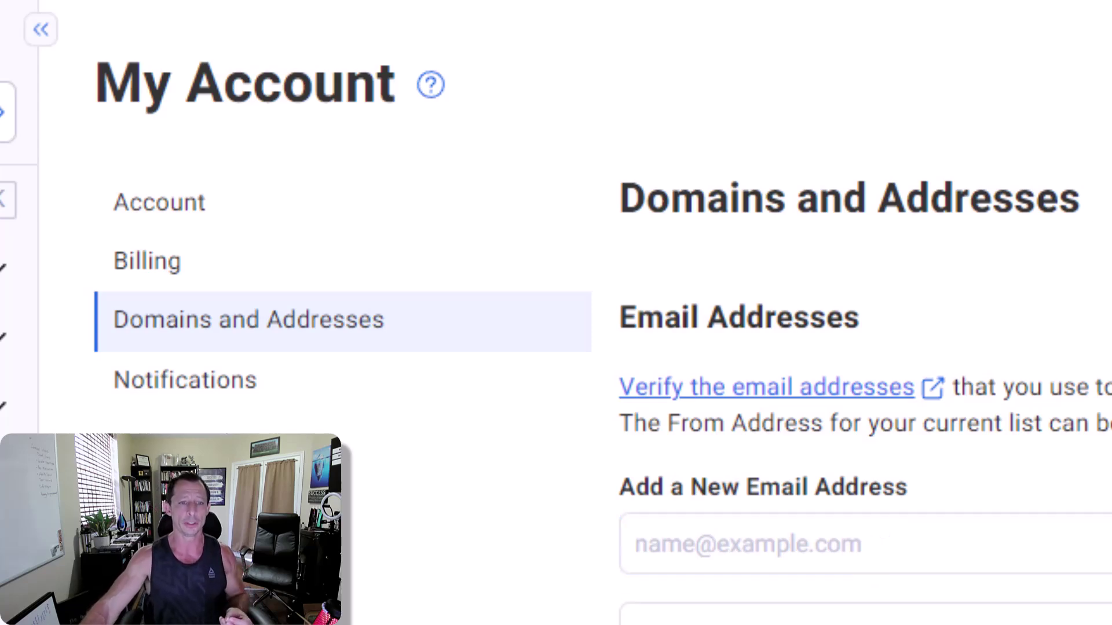
{"action": "mouse_move", "coordinate": [844, 553]}
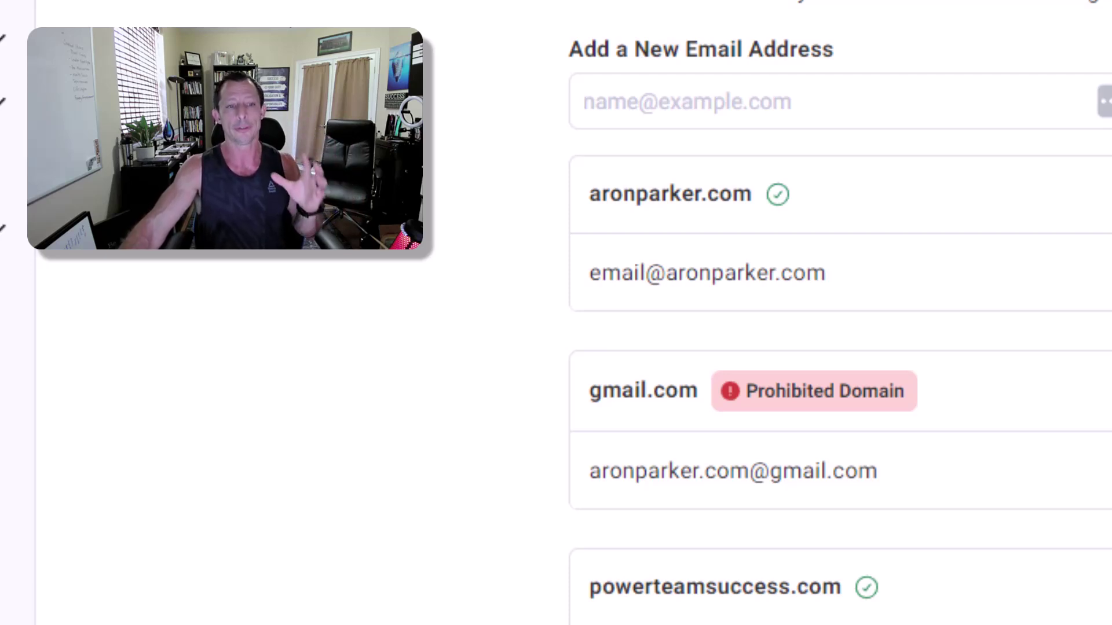
{"action": "left_click_drag", "start_coordinate": [588, 477], "coordinate": [992, 489]}
{"action": "left_click", "coordinate": [1012, 465]}
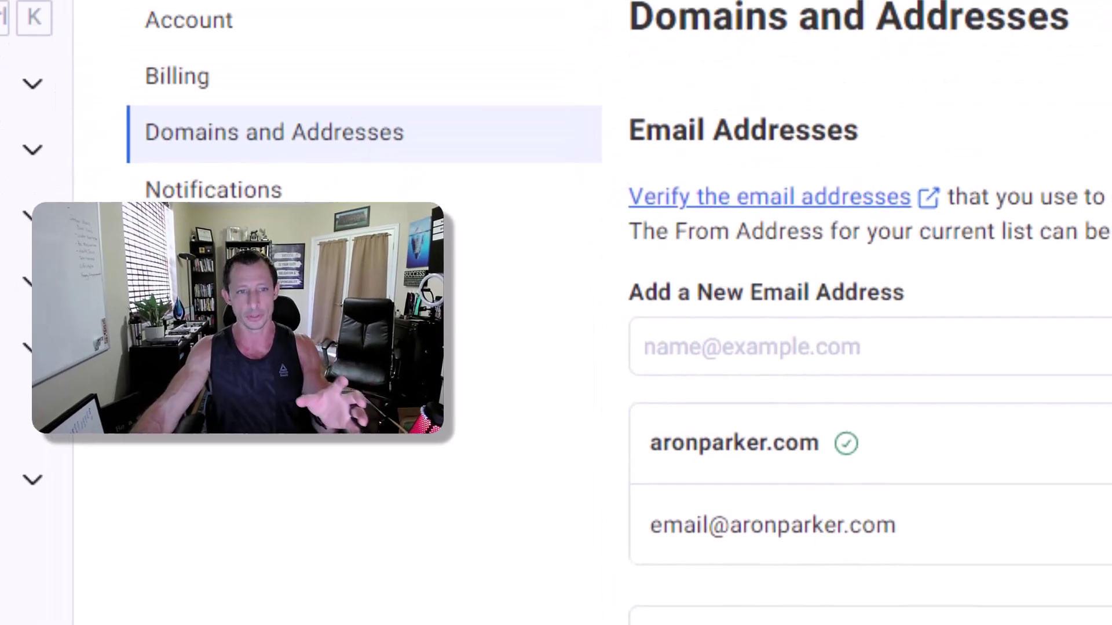
Step: Switch to OfficialDomainCenter.com, open the Professional Email plans and examine the Individual plan
{"action": "left_click", "coordinate": [695, 101]}
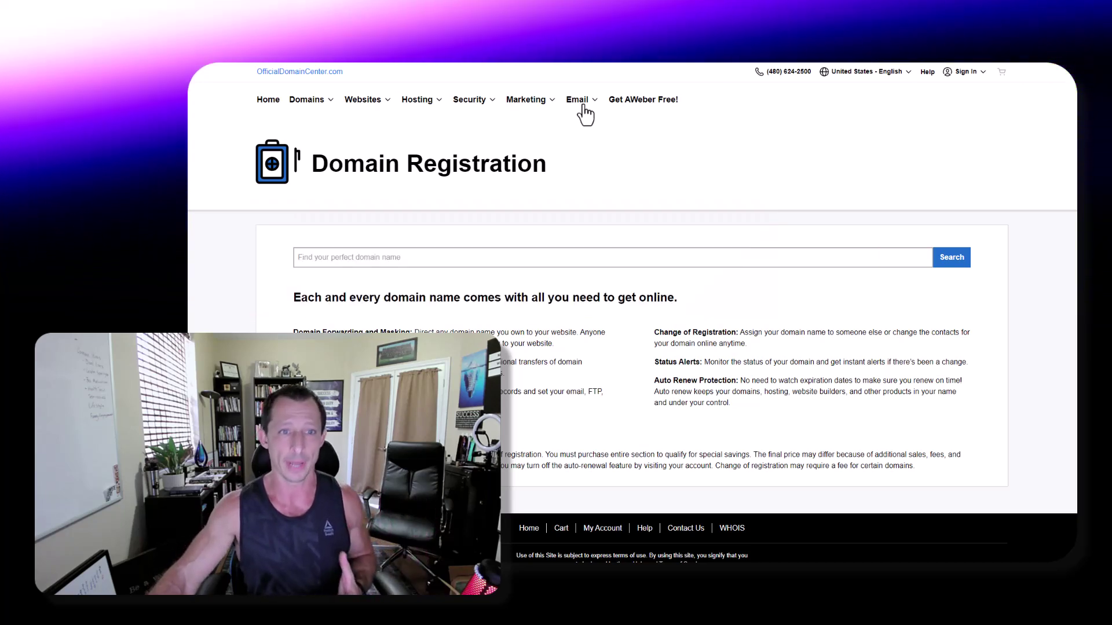
{"action": "left_click", "coordinate": [586, 105]}
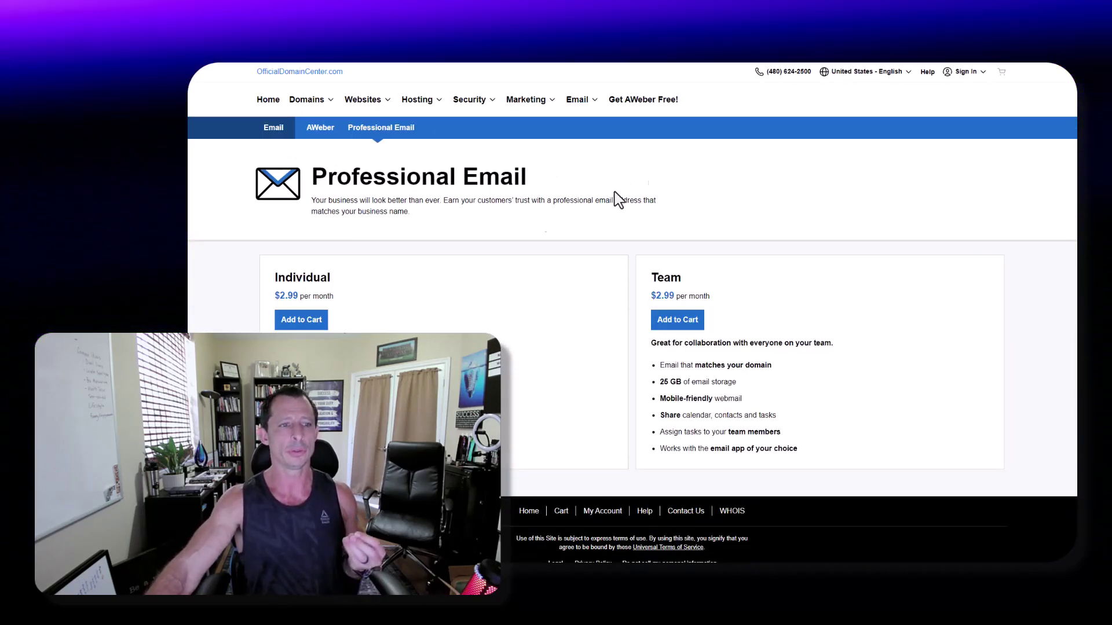
{"action": "left_click_drag", "start_coordinate": [277, 282], "coordinate": [330, 280]}
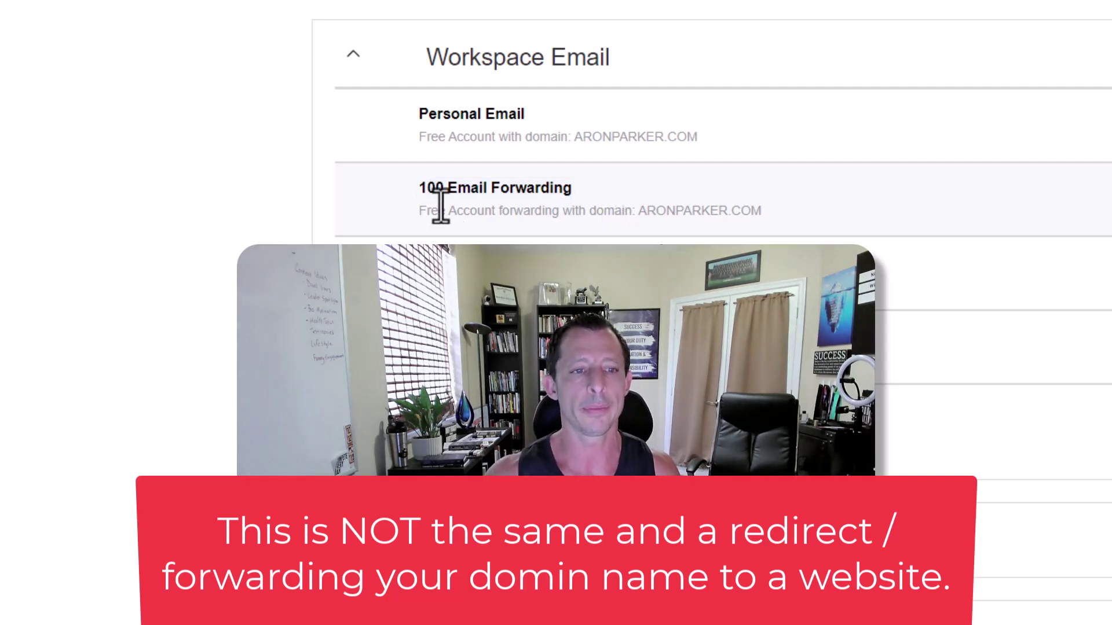
Step: Examine the 100 Email Forwarding product under Workspace Email and the first forwarding address of its domain
{"action": "left_click", "coordinate": [624, 223]}
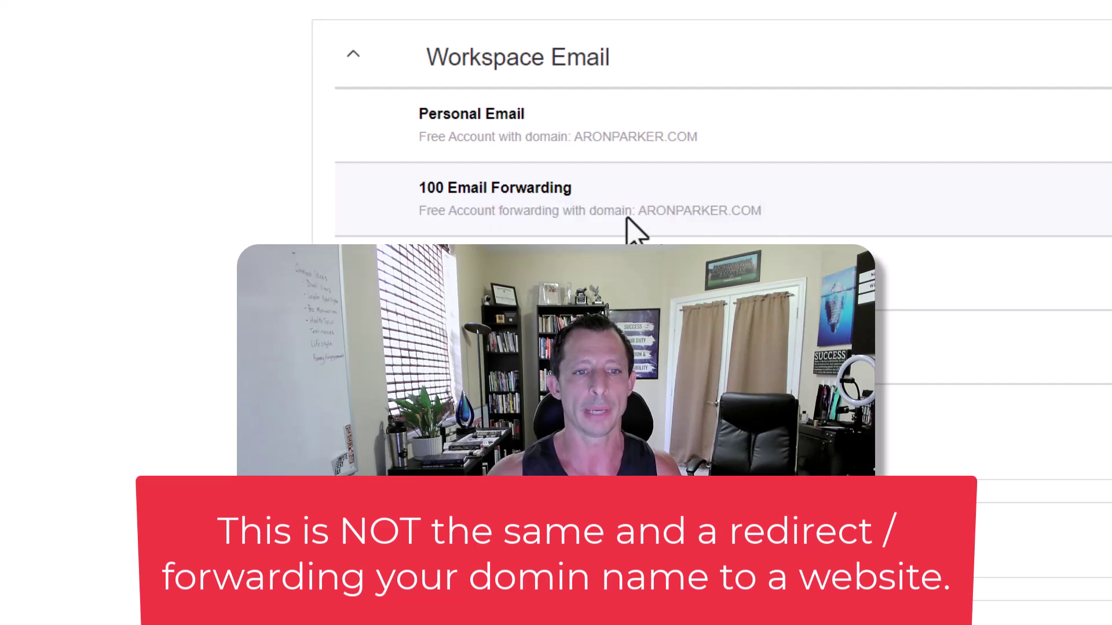
{"action": "left_click_drag", "start_coordinate": [698, 203], "coordinate": [811, 210]}
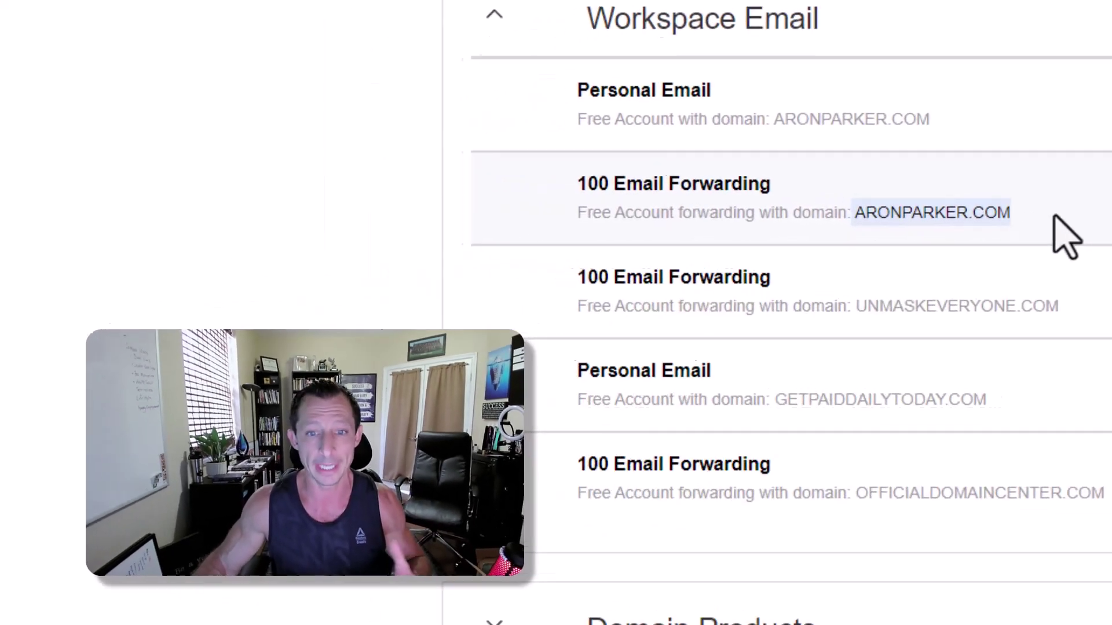
{"action": "left_click", "coordinate": [804, 226]}
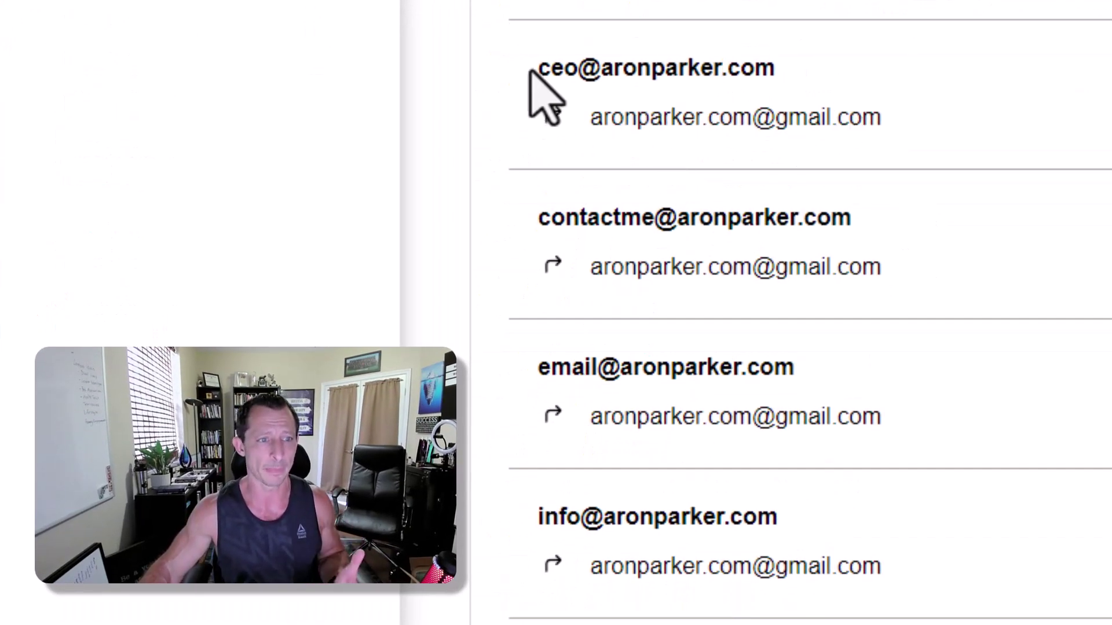
{"action": "left_click_drag", "start_coordinate": [545, 68], "coordinate": [785, 64]}
{"action": "left_click", "coordinate": [930, 70]}
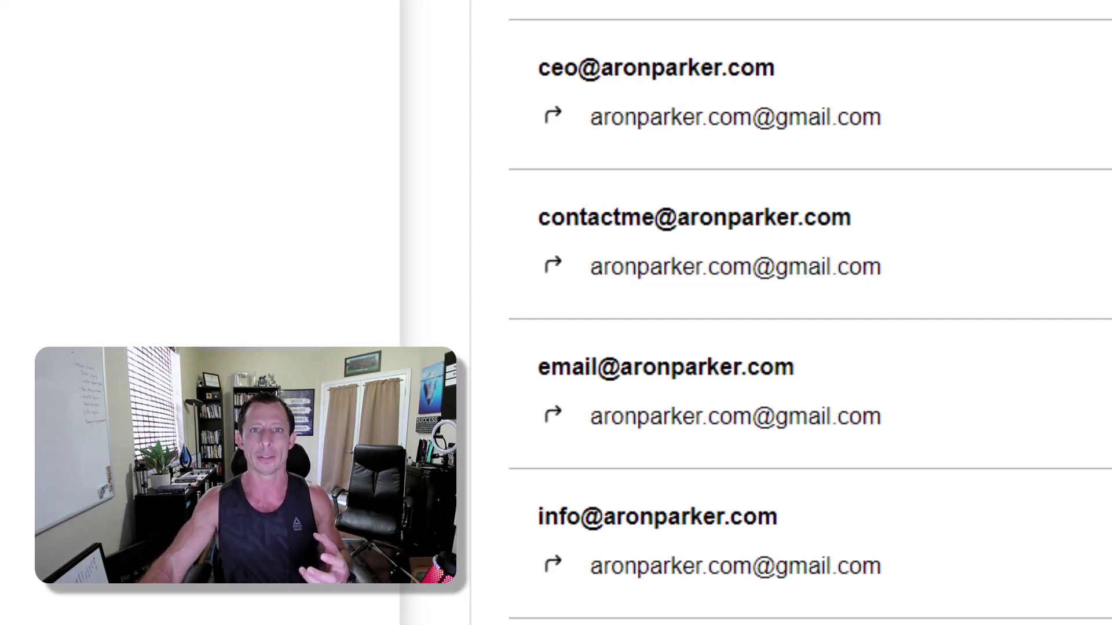
Step: Show the Email product options on the OfficialDomainCenter.com site
{"action": "mouse_move", "coordinate": [591, 227]}
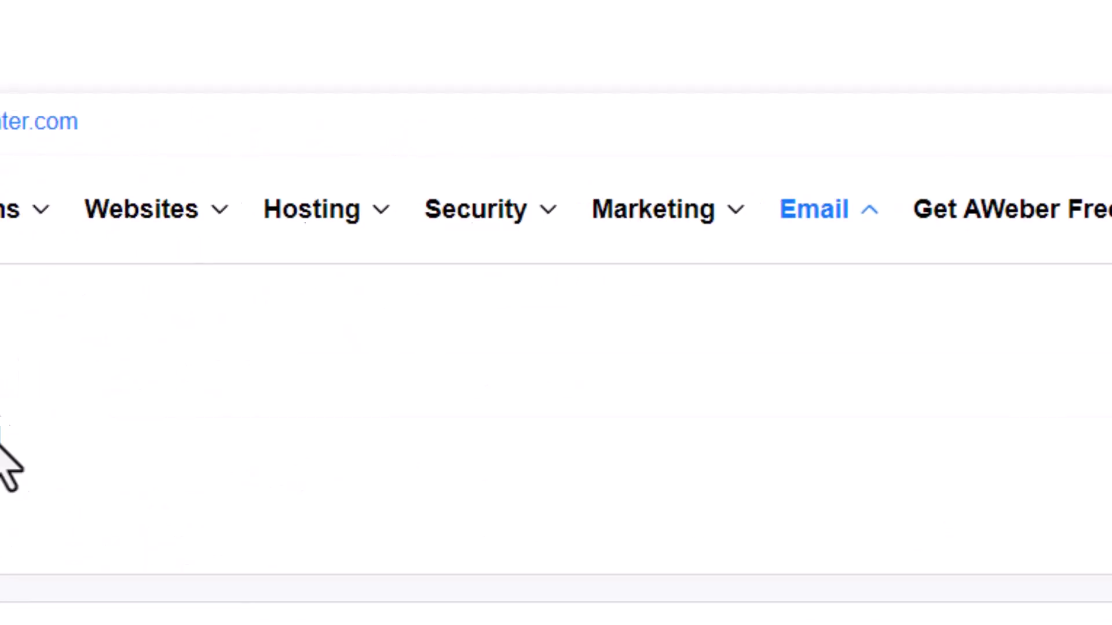
{"action": "left_click", "coordinate": [0, 437]}
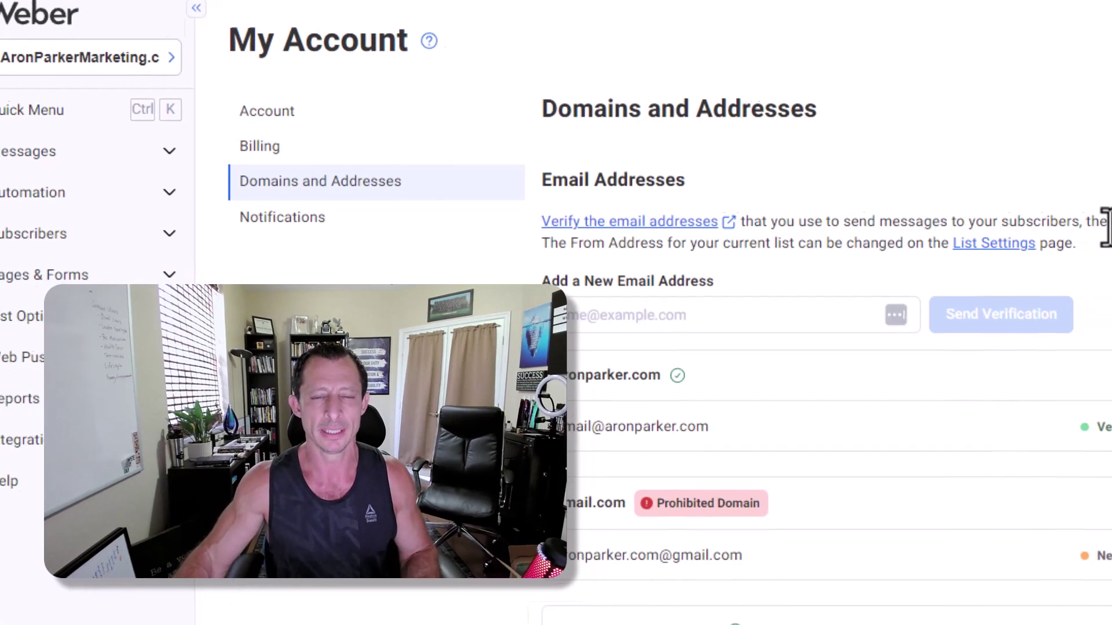
Step: On AWeber's Domains and Addresses page, examine the Custom DKIM and deliverability note and the new address verification field
{"action": "left_click_drag", "start_coordinate": [913, 174], "coordinate": [1079, 174]}
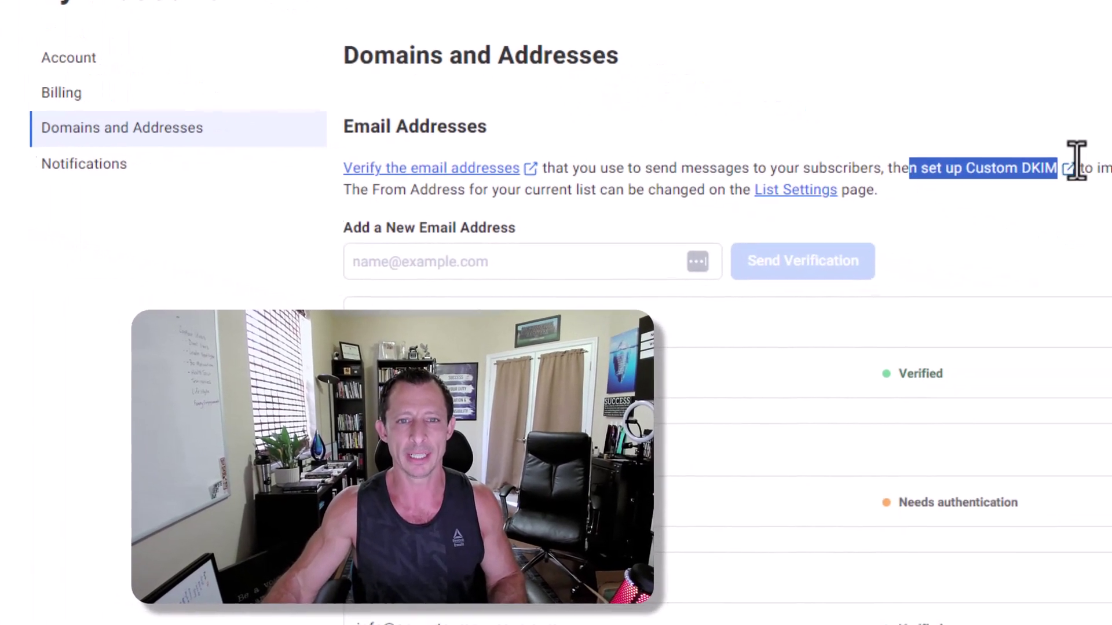
{"action": "left_click", "coordinate": [958, 171]}
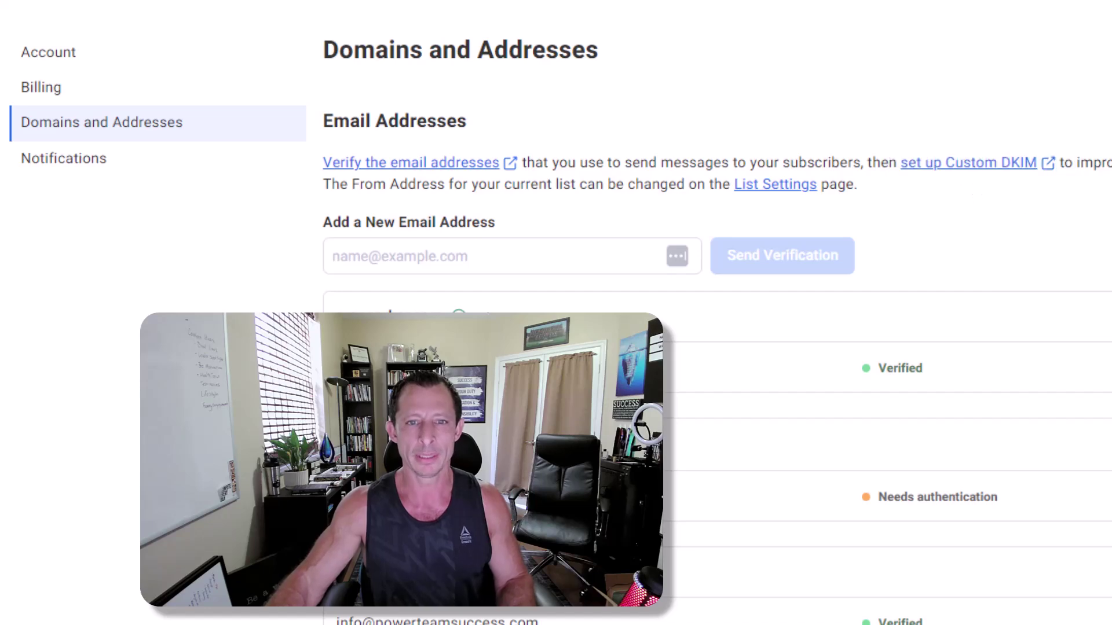
{"action": "left_click_drag", "start_coordinate": [1074, 163], "coordinate": [1111, 164]}
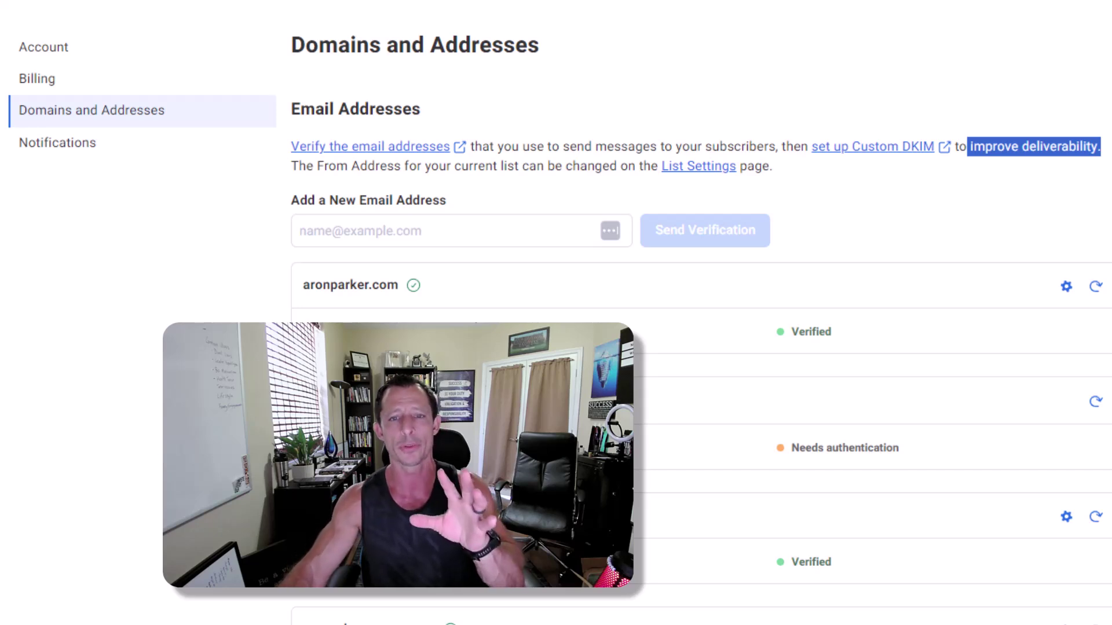
{"action": "left_click_drag", "start_coordinate": [296, 231], "coordinate": [832, 210]}
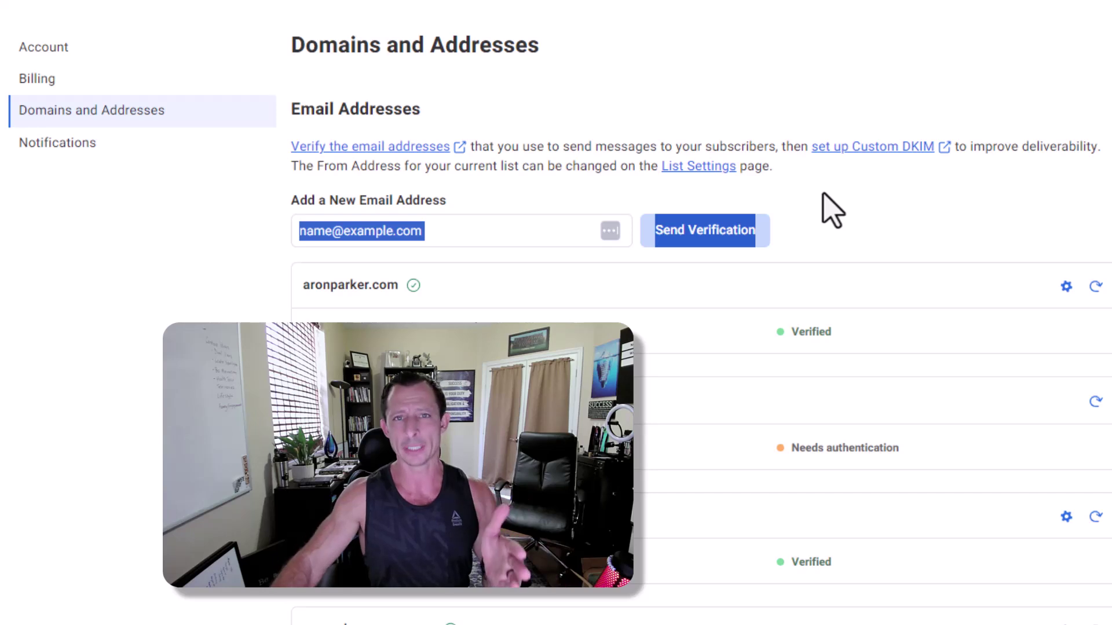
{"action": "left_click_drag", "start_coordinate": [806, 150], "coordinate": [963, 162]}
{"action": "left_click", "coordinate": [926, 176]}
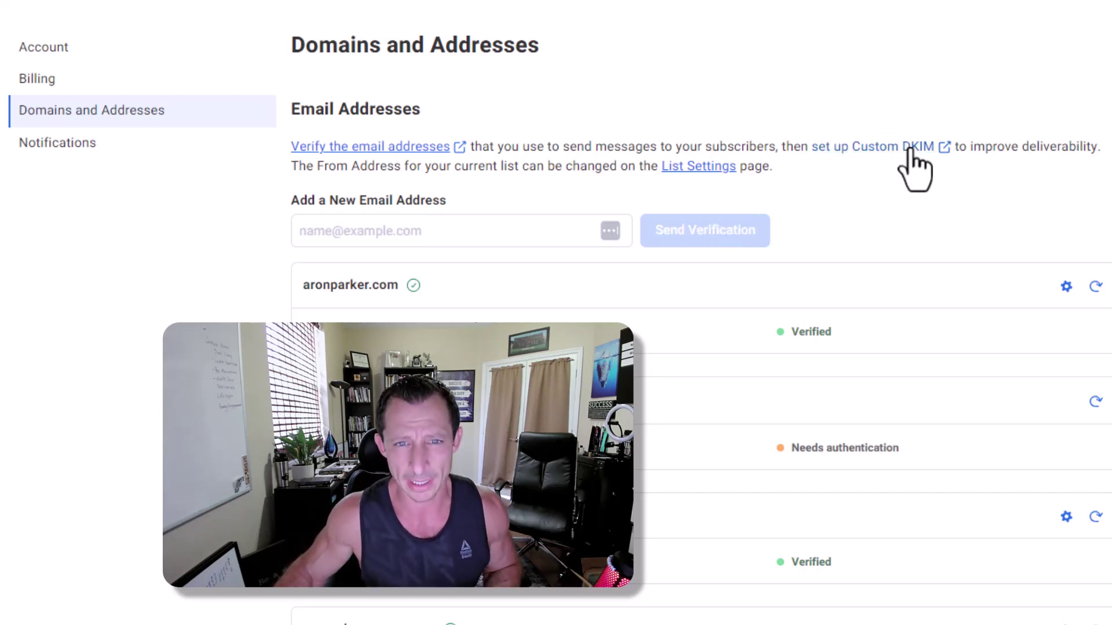
Step: Open the help article on setting up Custom DKIM and read its introduction
{"action": "left_click", "coordinate": [907, 150]}
{"action": "scroll", "coordinate": [717, 357], "scroll_direction": "down", "scroll_amount": 3}
{"action": "scroll", "coordinate": [717, 357], "scroll_direction": "down", "scroll_amount": 1}
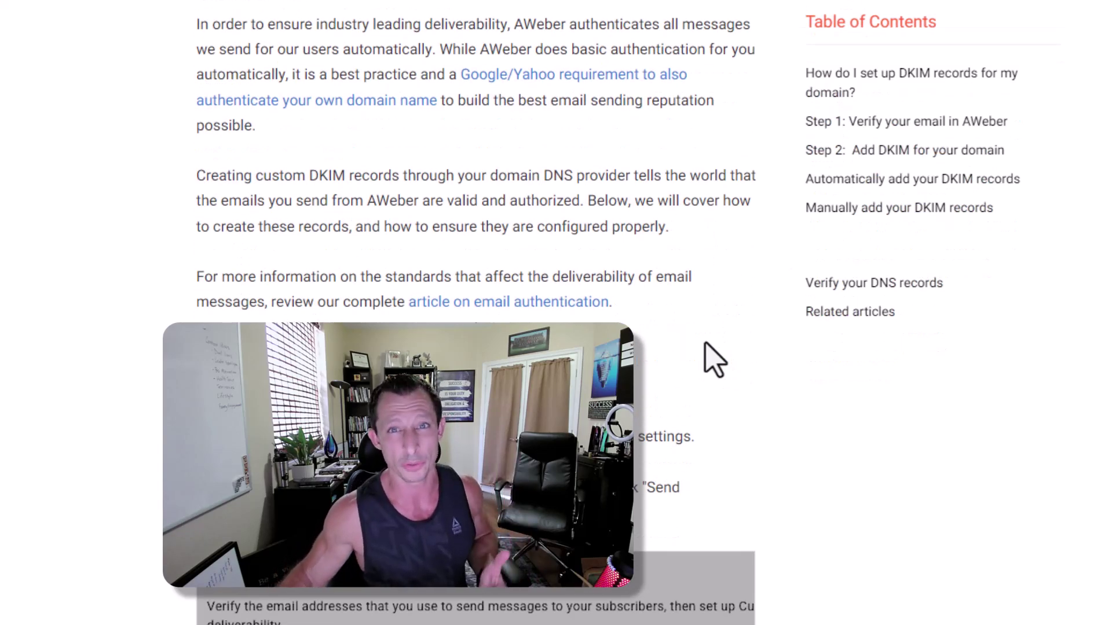
Step: Read "Step 1: Verify your email in AWeber" in the help article, down to the start of Step 2
{"action": "scroll", "coordinate": [713, 359], "scroll_direction": "down", "scroll_amount": 5}
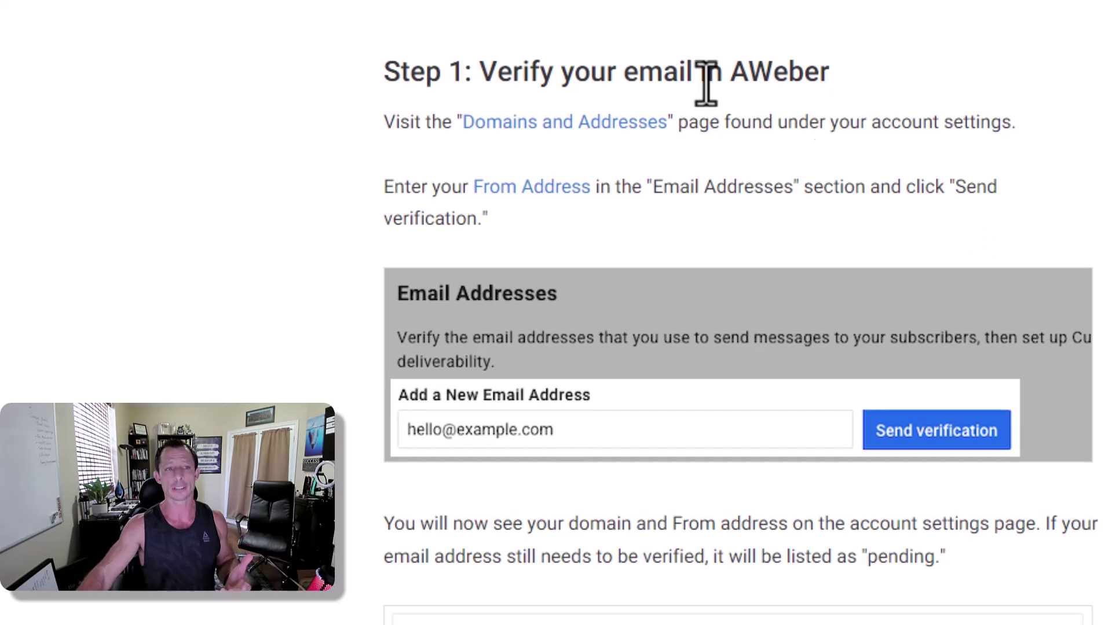
{"action": "left_click_drag", "start_coordinate": [478, 71], "coordinate": [1042, 92]}
{"action": "left_click", "coordinate": [1042, 92]}
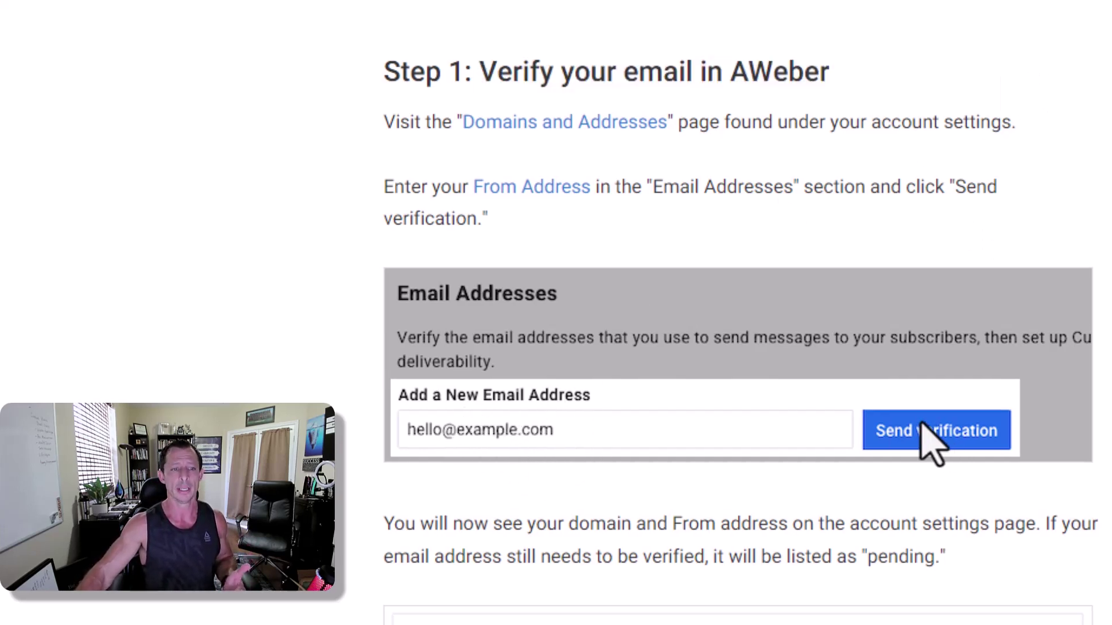
{"action": "scroll", "coordinate": [929, 442], "scroll_direction": "down", "scroll_amount": 2}
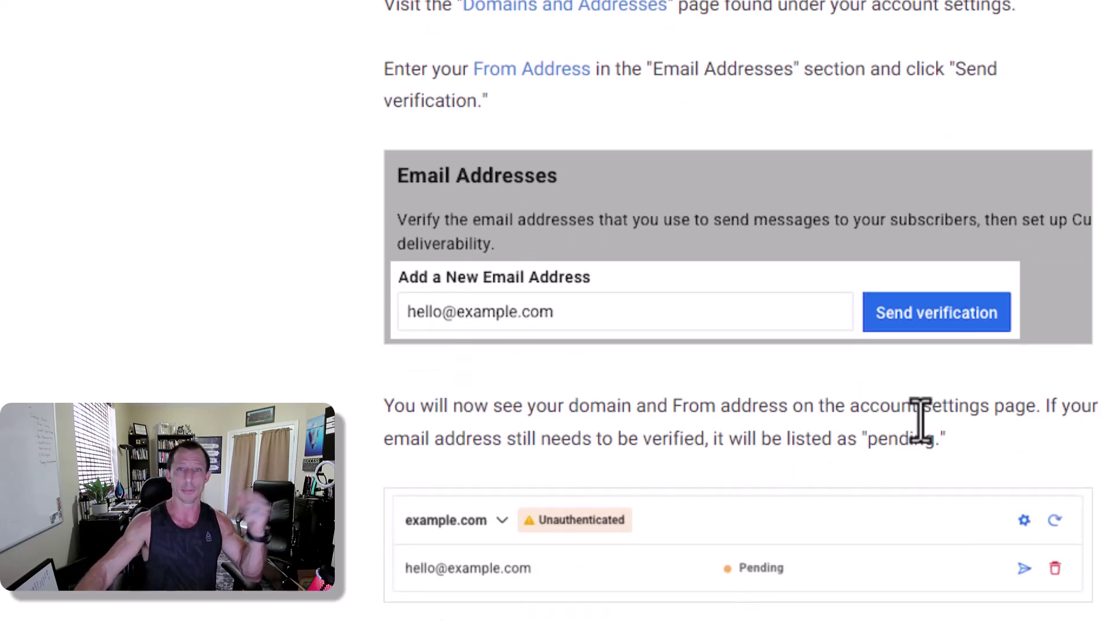
{"action": "scroll", "coordinate": [881, 533], "scroll_direction": "down", "scroll_amount": 6}
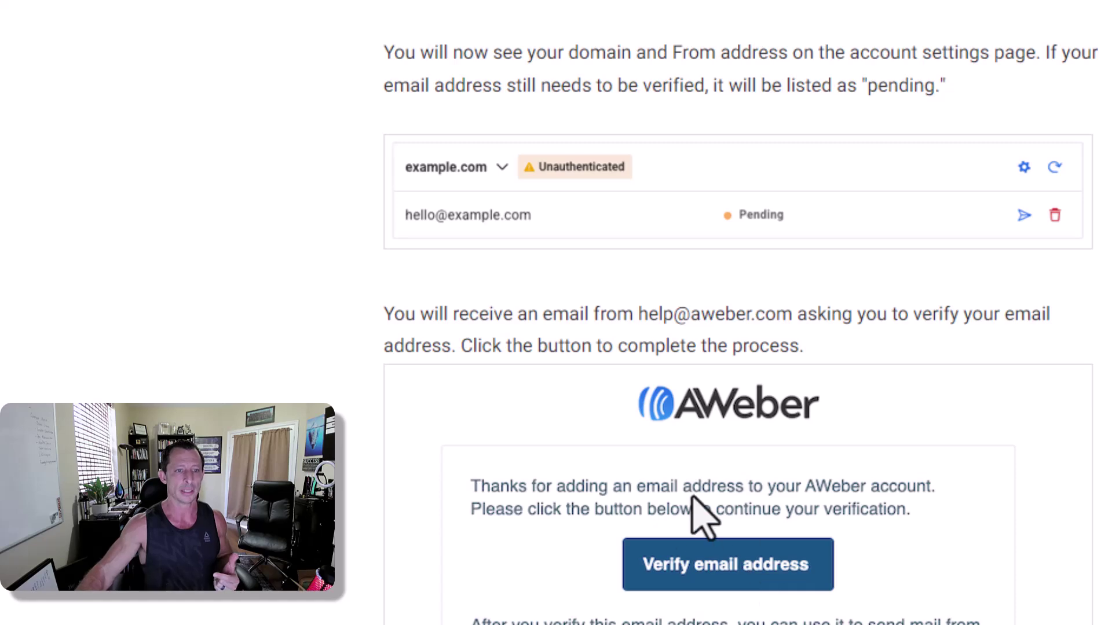
{"action": "scroll", "coordinate": [706, 591], "scroll_direction": "down", "scroll_amount": 2}
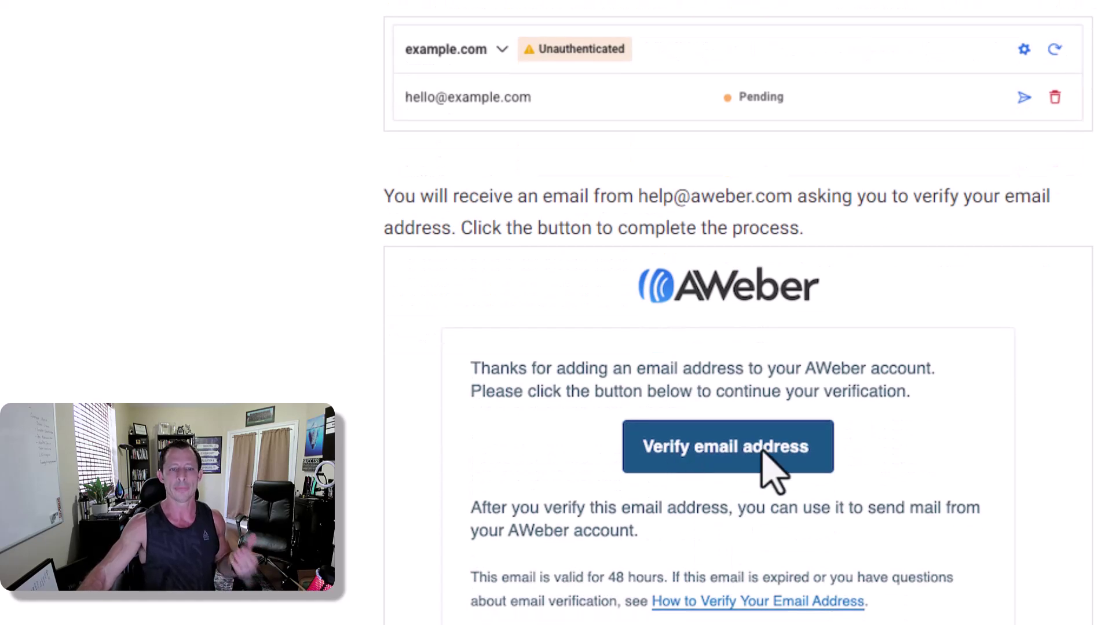
{"action": "scroll", "coordinate": [772, 472], "scroll_direction": "down", "scroll_amount": 6}
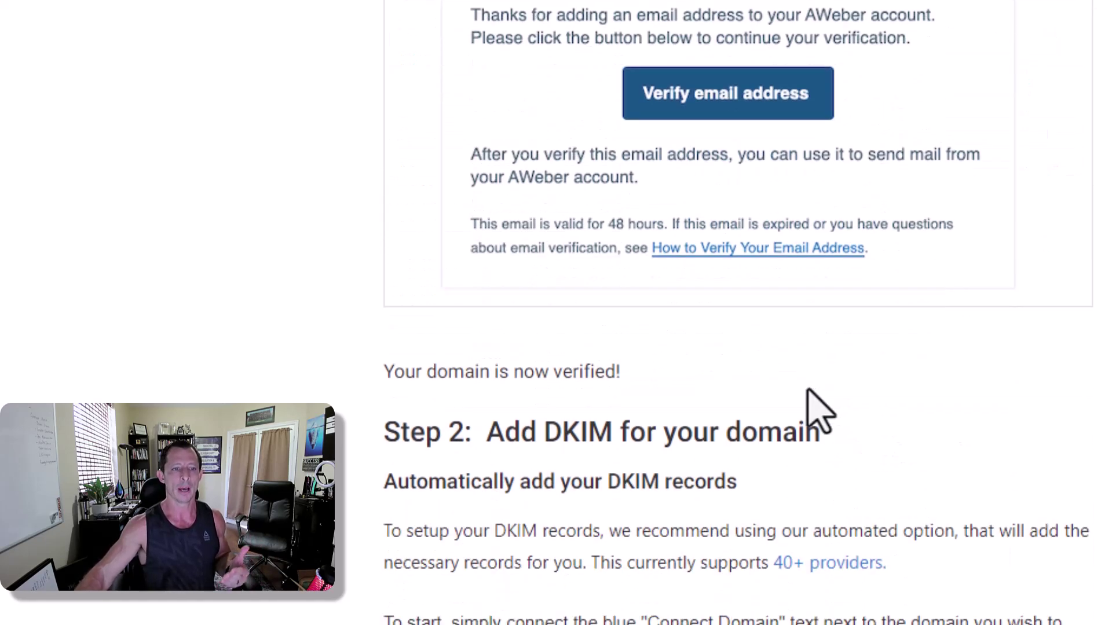
Step: Read the help article's "Step 2: Add DKIM for your domain" section on the automated option and the Connect Domain link
{"action": "left_click_drag", "start_coordinate": [485, 434], "coordinate": [975, 452]}
{"action": "left_click", "coordinate": [985, 454]}
{"action": "scroll", "coordinate": [985, 454], "scroll_direction": "down", "scroll_amount": 2}
{"action": "scroll", "coordinate": [737, 312], "scroll_direction": "down", "scroll_amount": 4}
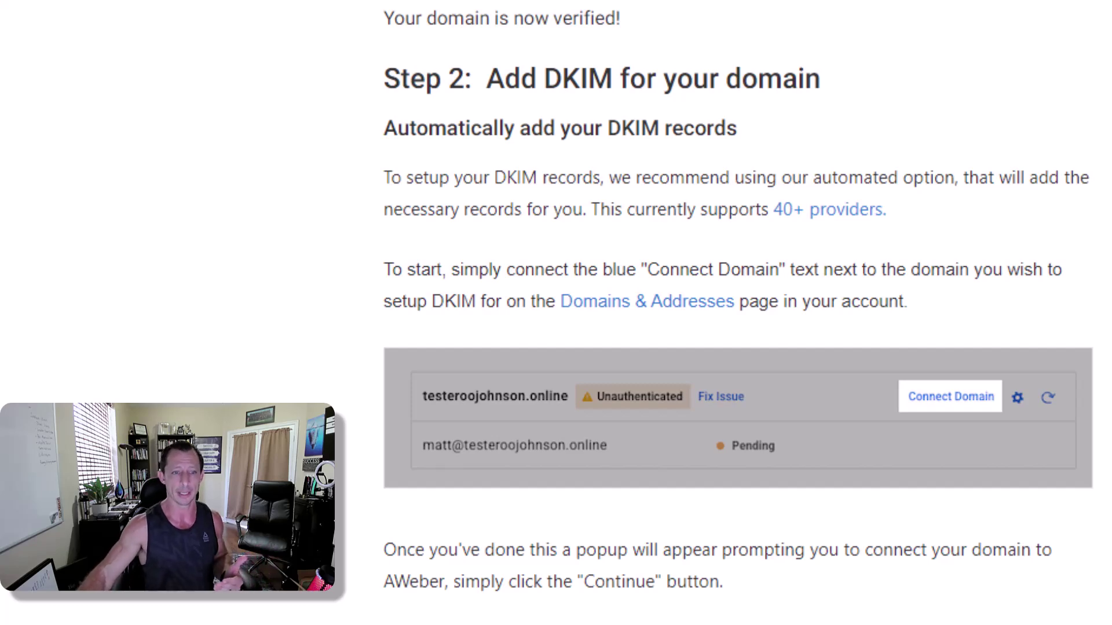
{"action": "scroll", "coordinate": [851, 94], "scroll_direction": "down", "scroll_amount": 2}
{"action": "left_click_drag", "start_coordinate": [809, 59], "coordinate": [956, 59]}
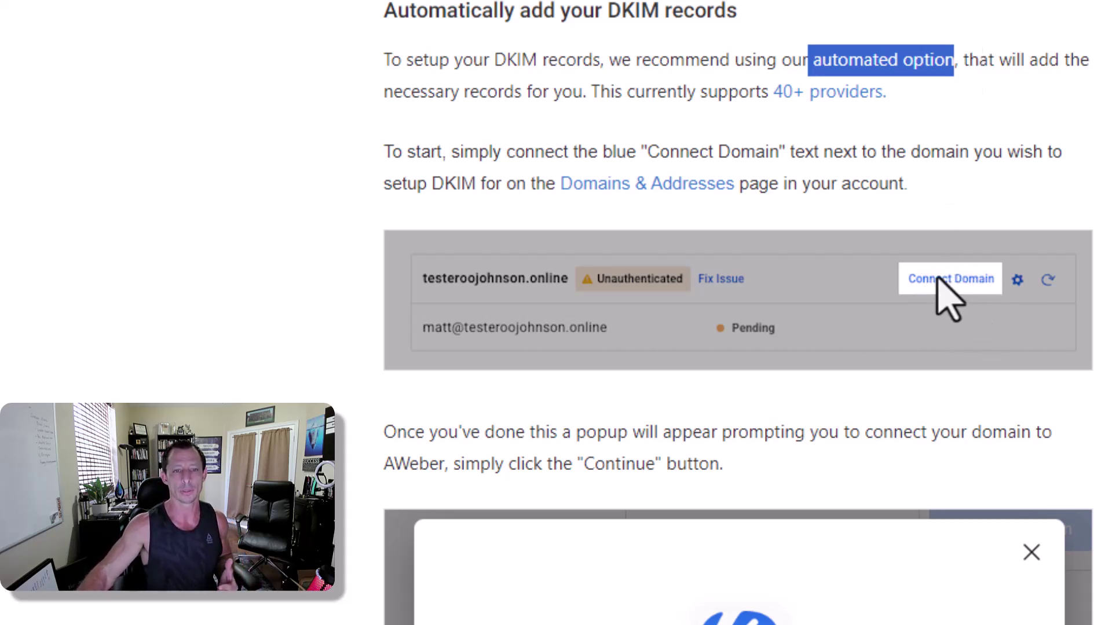
{"action": "scroll", "coordinate": [639, 498], "scroll_direction": "down", "scroll_amount": 4}
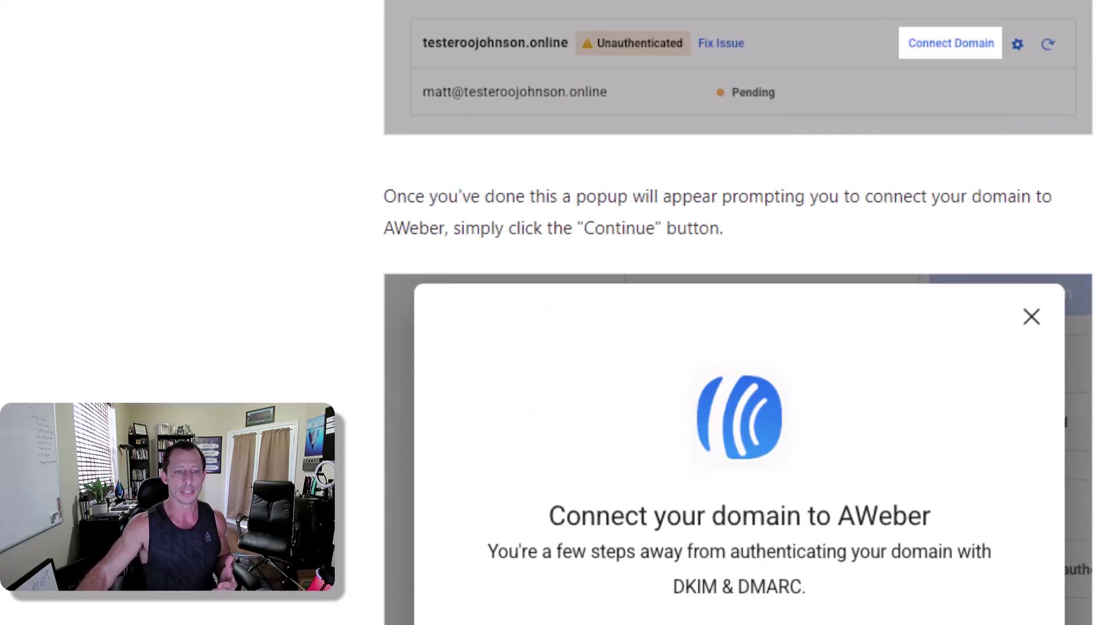
Step: Read the help article's instructions on logging in to or authorizing the domain provider to set up the records
{"action": "scroll", "coordinate": [432, 405], "scroll_direction": "down", "scroll_amount": 10}
{"action": "scroll", "coordinate": [457, 417], "scroll_direction": "down", "scroll_amount": 2}
{"action": "left_click_drag", "start_coordinate": [389, 283], "coordinate": [903, 377]}
{"action": "left_click", "coordinate": [890, 375]}
{"action": "scroll", "coordinate": [886, 373], "scroll_direction": "down", "scroll_amount": 2}
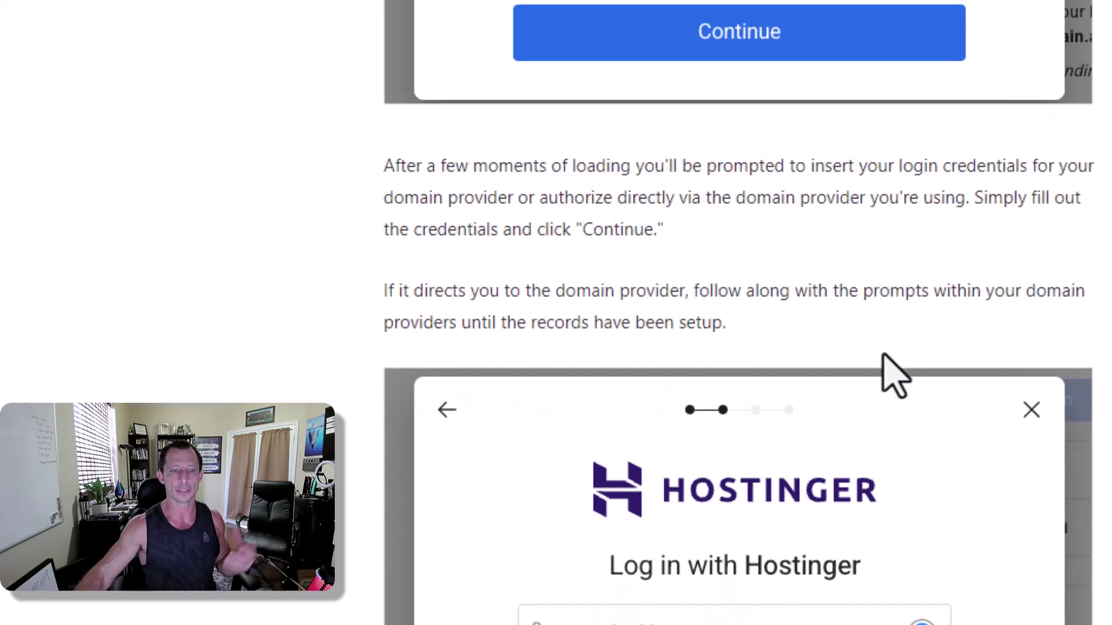
{"action": "scroll", "coordinate": [839, 290], "scroll_direction": "down", "scroll_amount": 10}
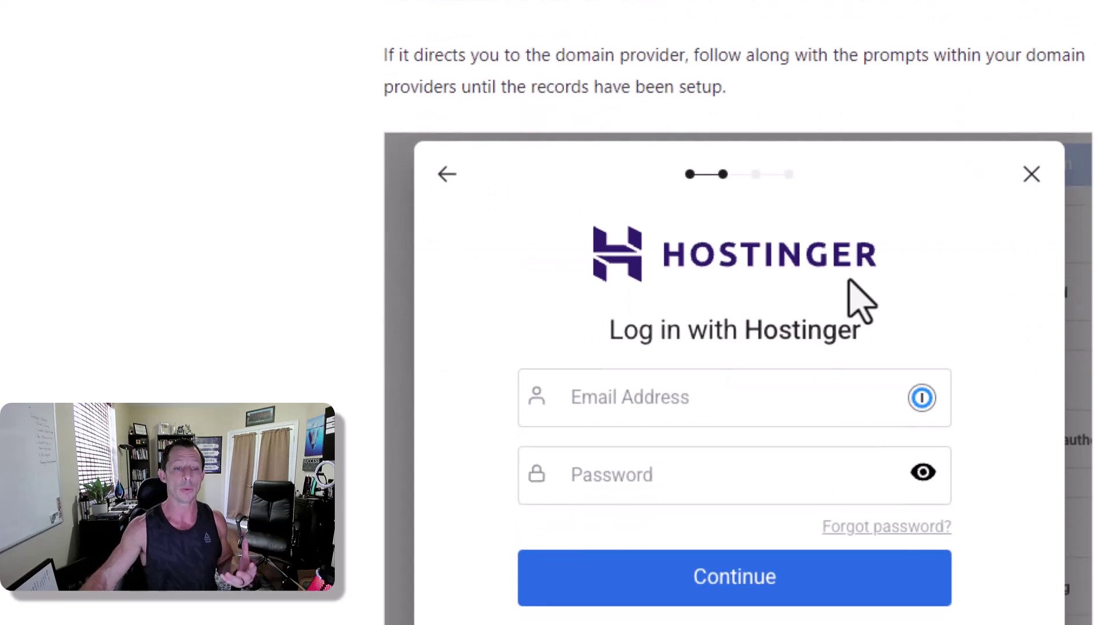
{"action": "scroll", "coordinate": [866, 301], "scroll_direction": "down", "scroll_amount": 9}
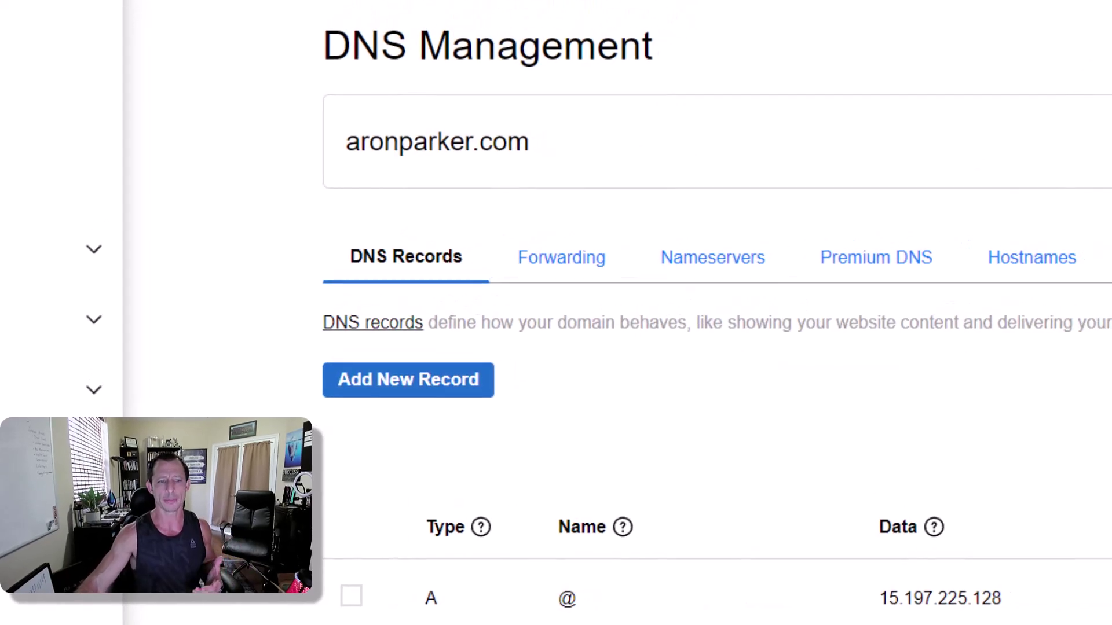
Step: Compare the CNAME entries on the domain's DNS Management page with the three CNAME records listed in the help article
{"action": "scroll", "coordinate": [716, 312], "scroll_direction": "down", "scroll_amount": 5}
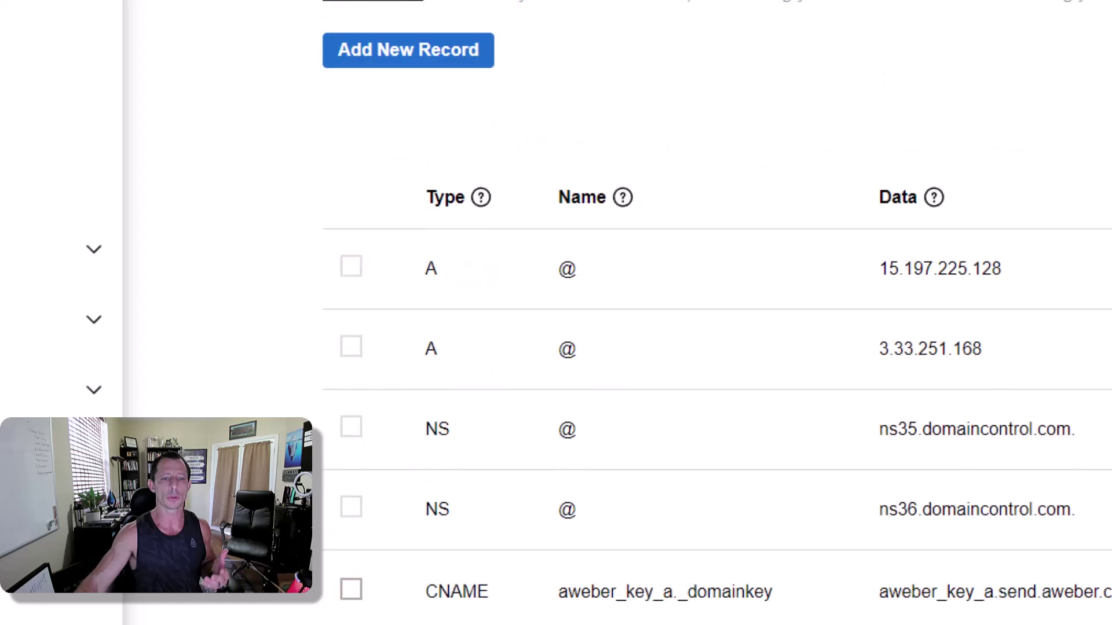
{"action": "left_click_drag", "start_coordinate": [424, 592], "coordinate": [487, 592]}
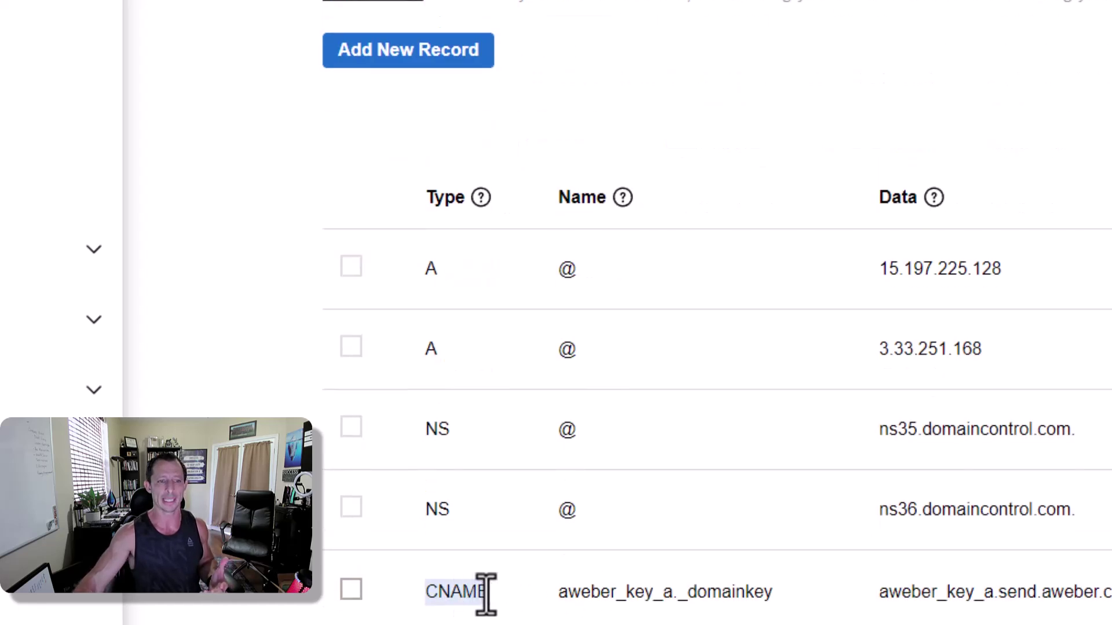
{"action": "key", "text": "ctrl+Tab"}
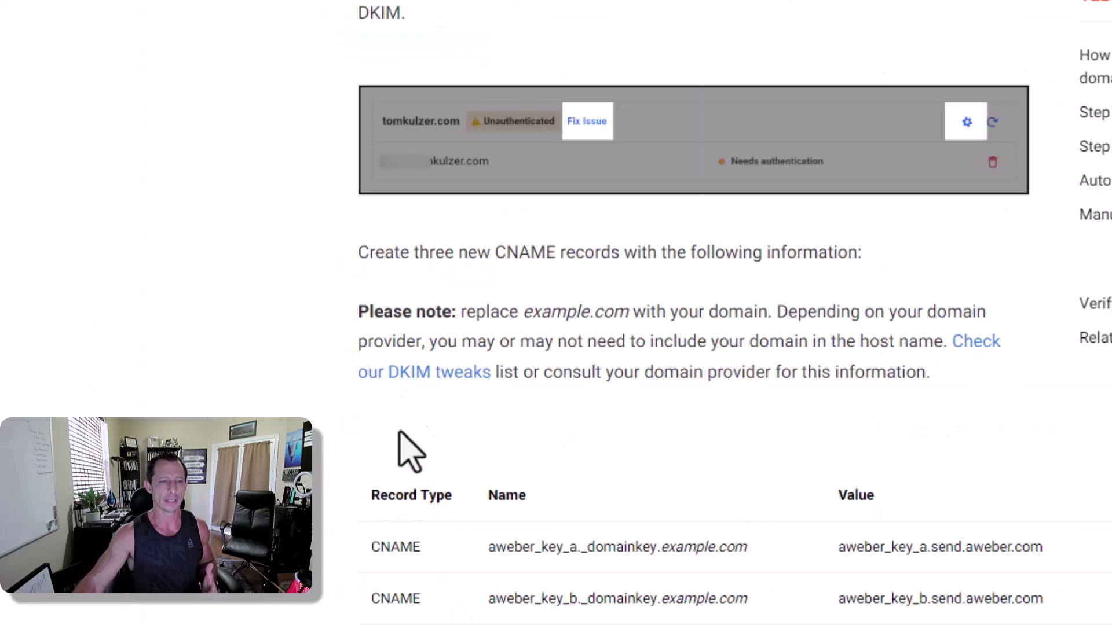
{"action": "scroll", "coordinate": [373, 521], "scroll_direction": "down", "scroll_amount": 2}
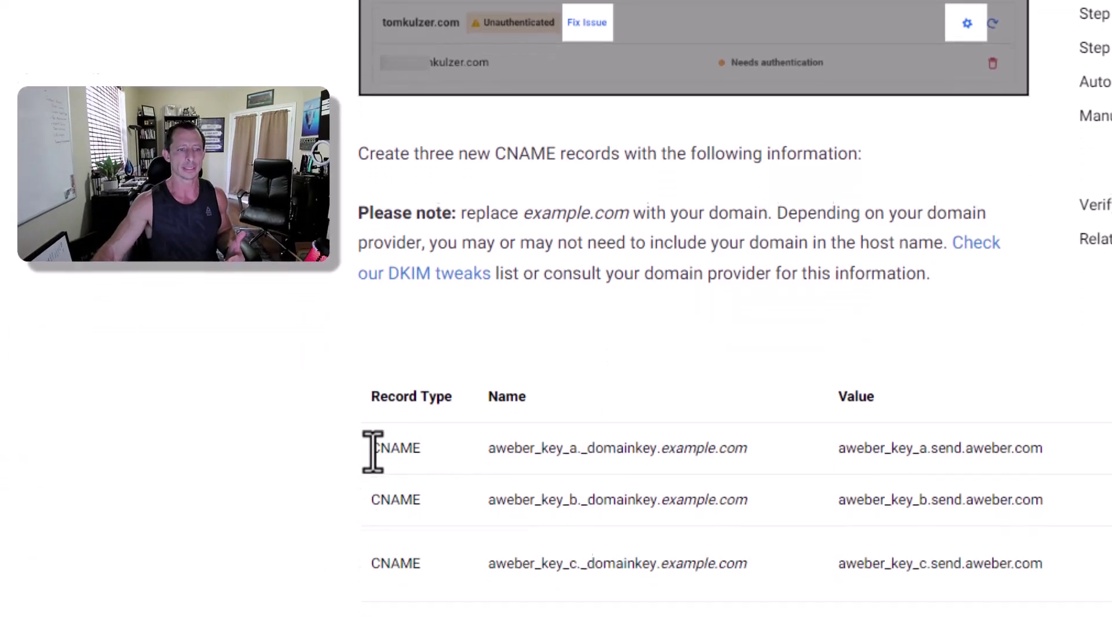
{"action": "left_click_drag", "start_coordinate": [478, 435], "coordinate": [762, 441]}
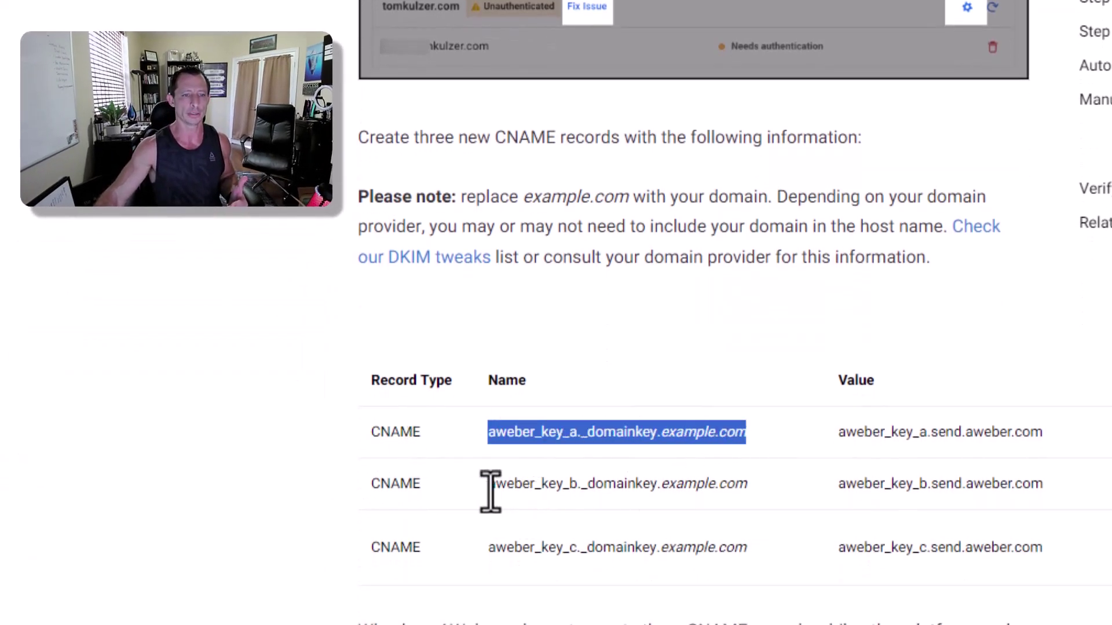
{"action": "left_click_drag", "start_coordinate": [491, 484], "coordinate": [774, 488]}
{"action": "left_click_drag", "start_coordinate": [480, 553], "coordinate": [742, 551]}
{"action": "left_click", "coordinate": [716, 550]}
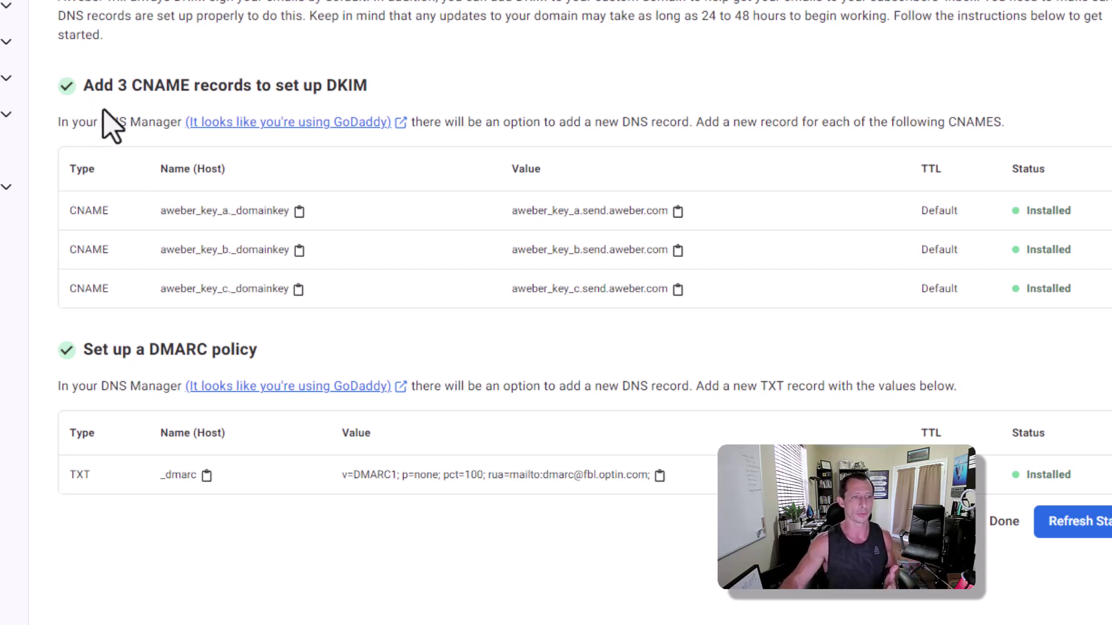
Step: Following AWeber's DKIM setup instructions, start a new CNAME record on the domain's DNS Management page
{"action": "left_click_drag", "start_coordinate": [84, 92], "coordinate": [497, 99]}
{"action": "left_click", "coordinate": [489, 85]}
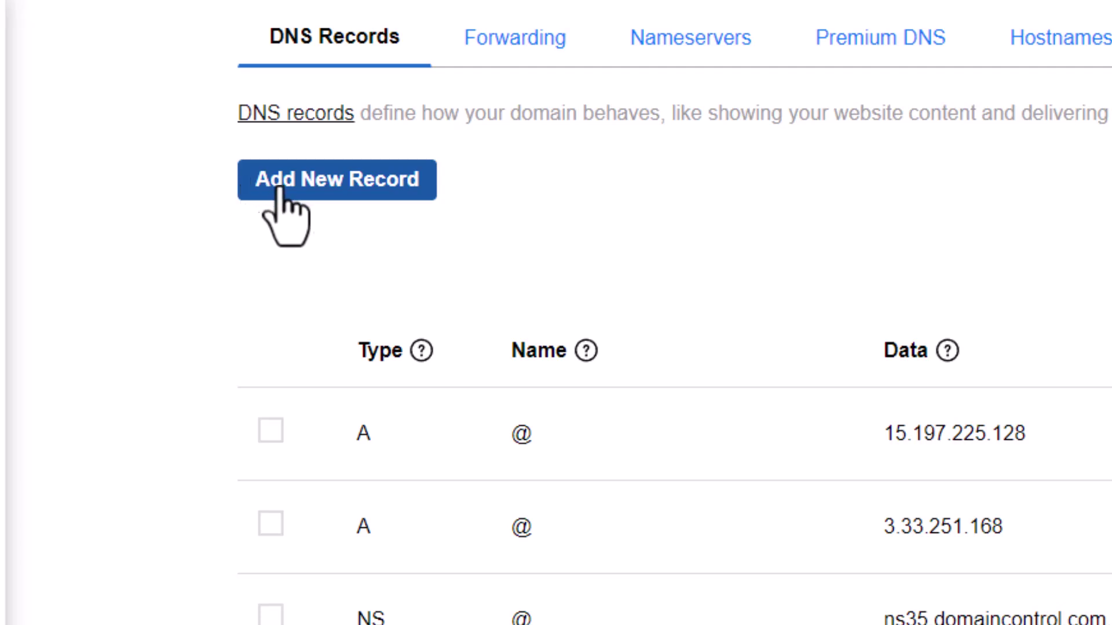
{"action": "left_click", "coordinate": [321, 182]}
{"action": "left_click", "coordinate": [416, 356]}
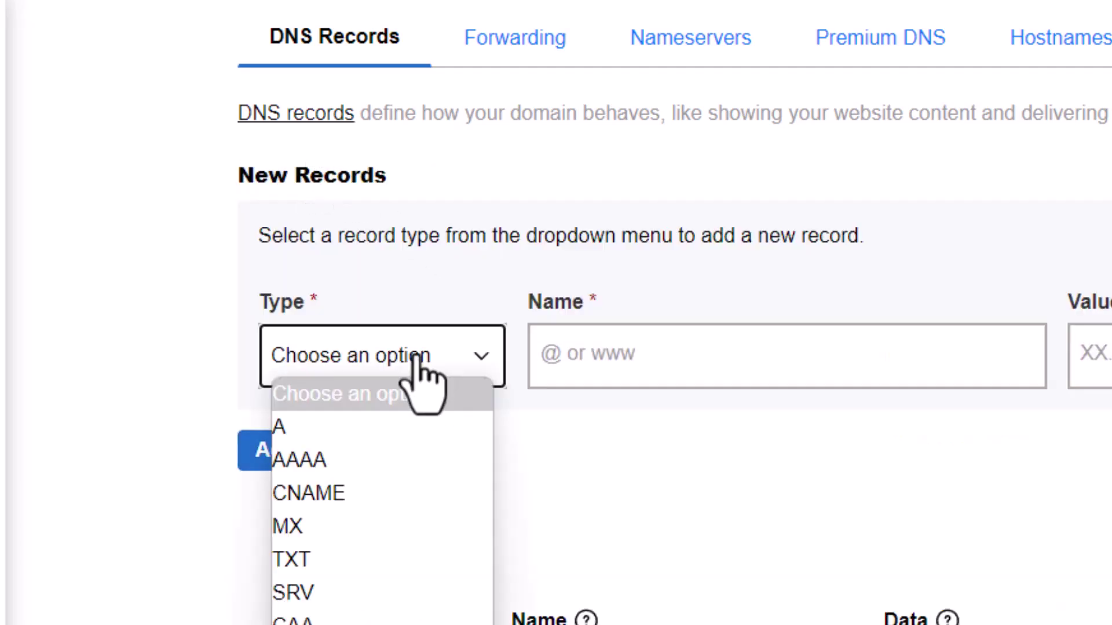
{"action": "left_click", "coordinate": [324, 493]}
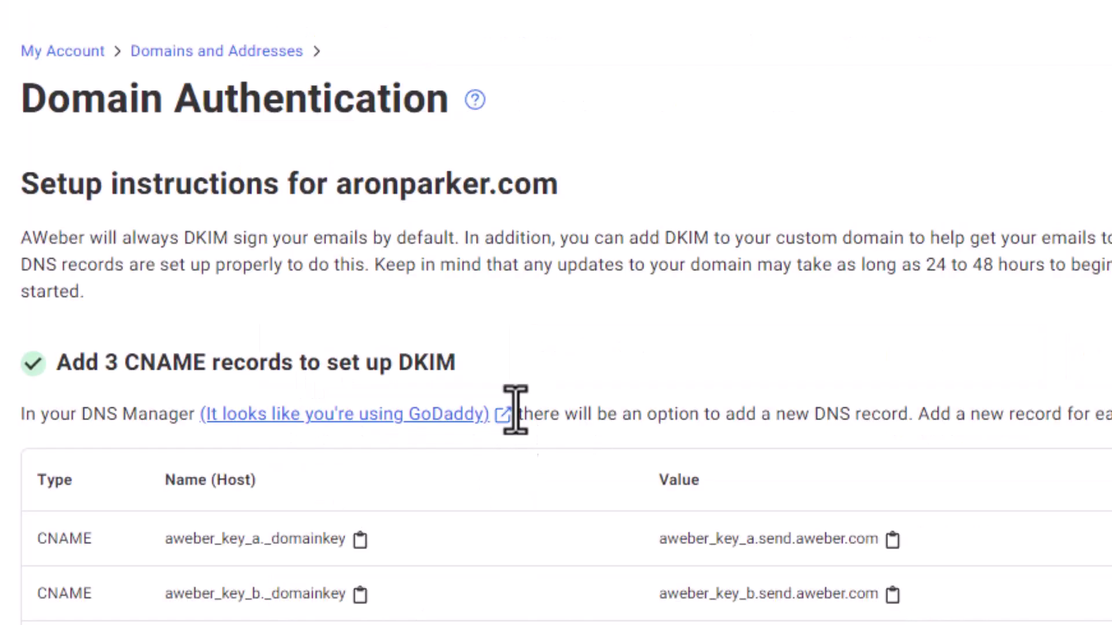
Step: Enter aweber_key_a._domainkey from AWeber's Name (Host) column as the new CNAME record's name
{"action": "double_click", "coordinate": [174, 480]}
{"action": "left_click_drag", "start_coordinate": [658, 481], "coordinate": [702, 482]}
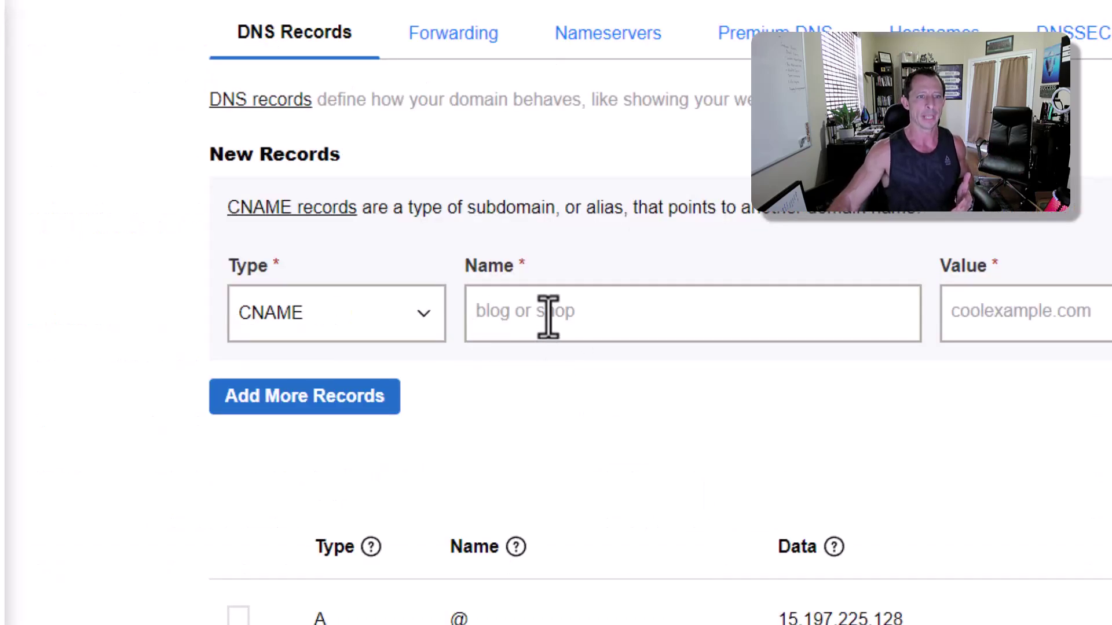
{"action": "left_click", "coordinate": [553, 317]}
{"action": "right_click", "coordinate": [541, 318]}
{"action": "left_click", "coordinate": [631, 549]}
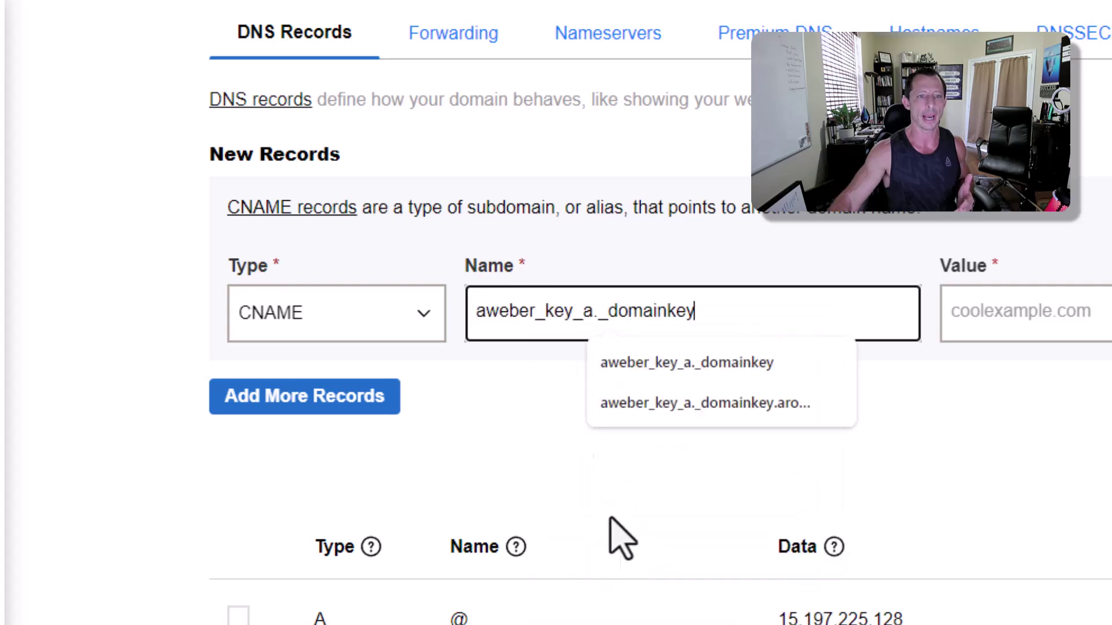
Step: Copy aweber_key_a.send.aweber.com from AWeber's Domain Authentication page into the new CNAME record's value
{"action": "left_click", "coordinate": [1082, 288]}
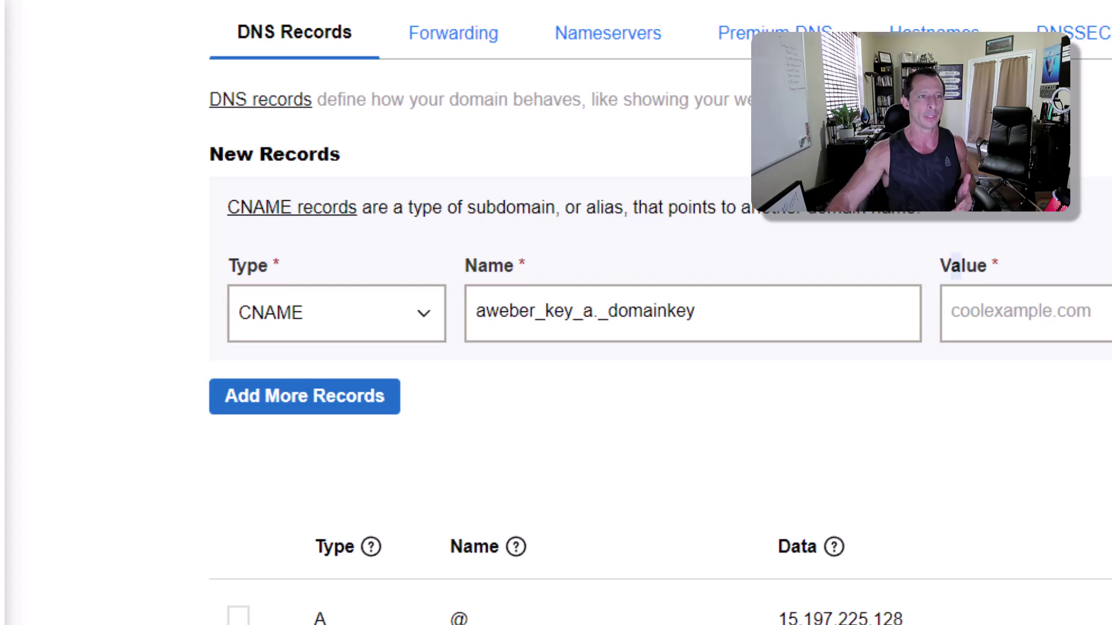
{"action": "left_click", "coordinate": [342, 1]}
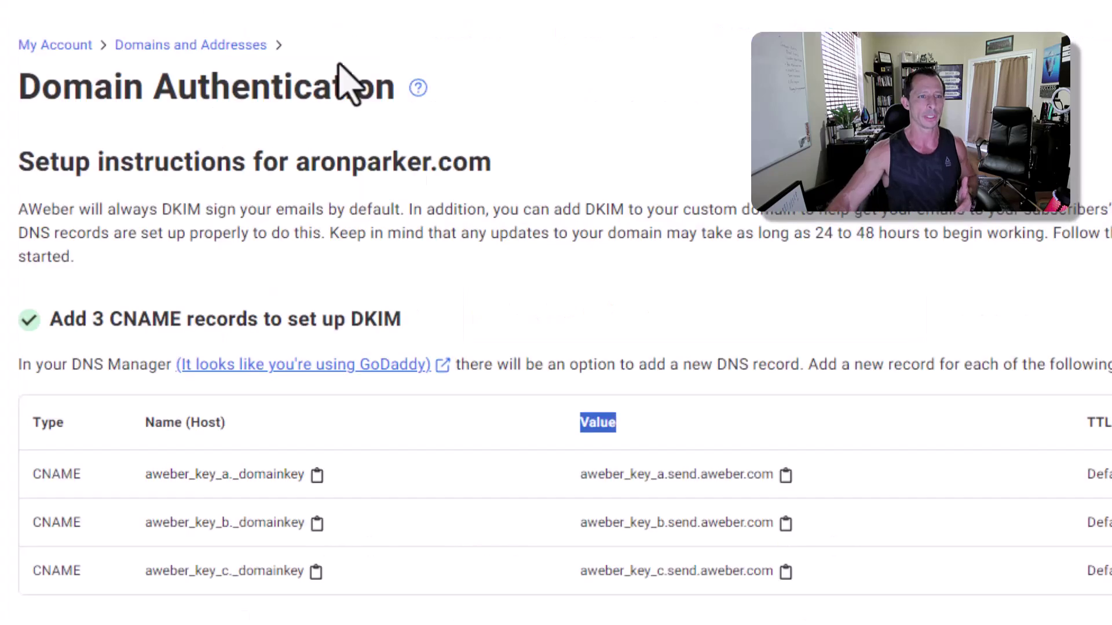
{"action": "left_click", "coordinate": [784, 477]}
{"action": "left_click", "coordinate": [521, 1]}
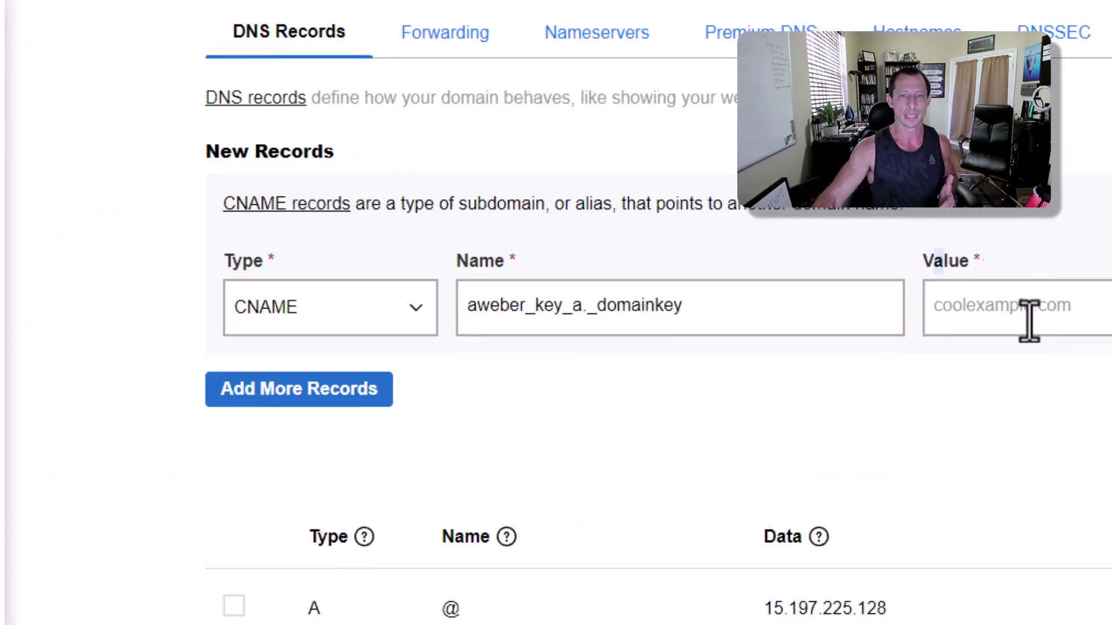
{"action": "right_click", "coordinate": [985, 306]}
{"action": "left_click", "coordinate": [986, 505]}
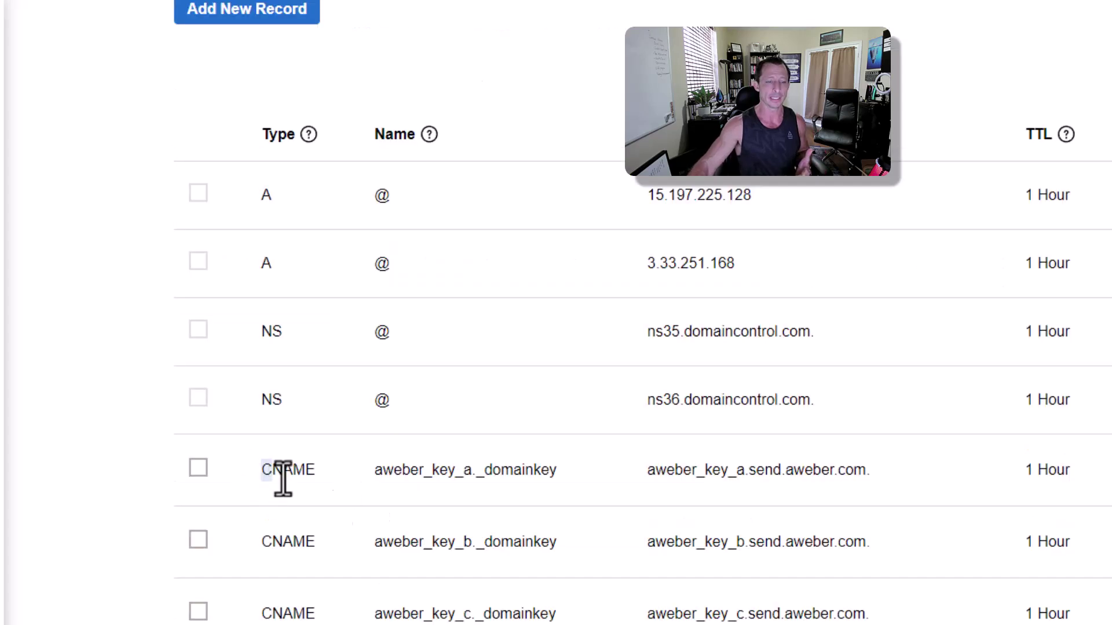
Step: Review the three AWeber CNAME records in the DNS list and check their status on AWeber's Domain Authentication page
{"action": "left_click_drag", "start_coordinate": [284, 478], "coordinate": [843, 603]}
{"action": "left_click", "coordinate": [484, 566]}
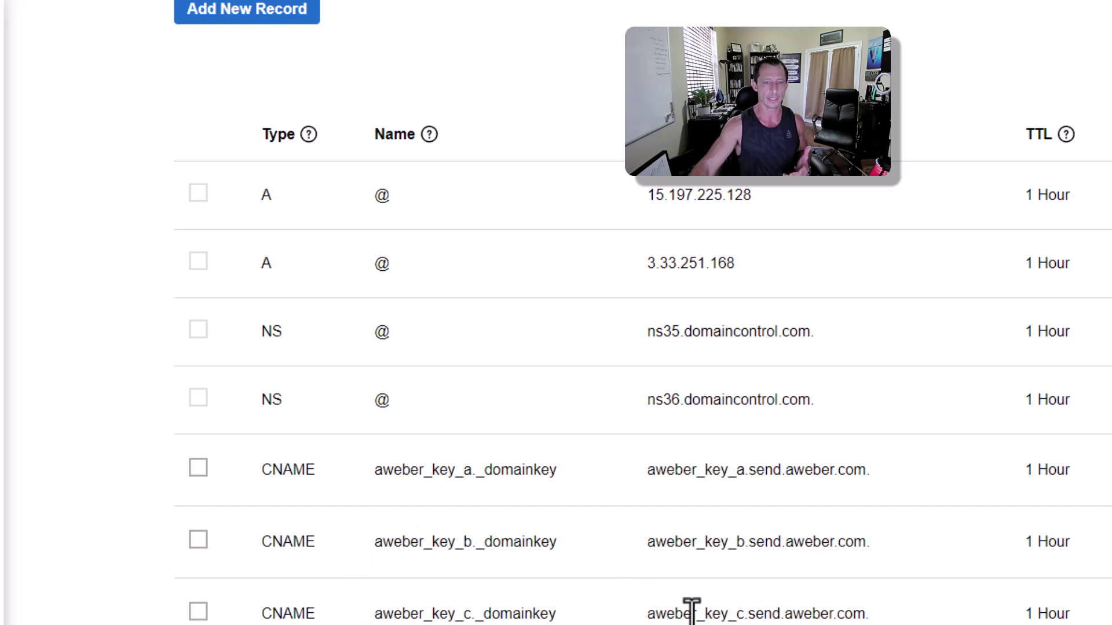
{"action": "left_click", "coordinate": [95, 7]}
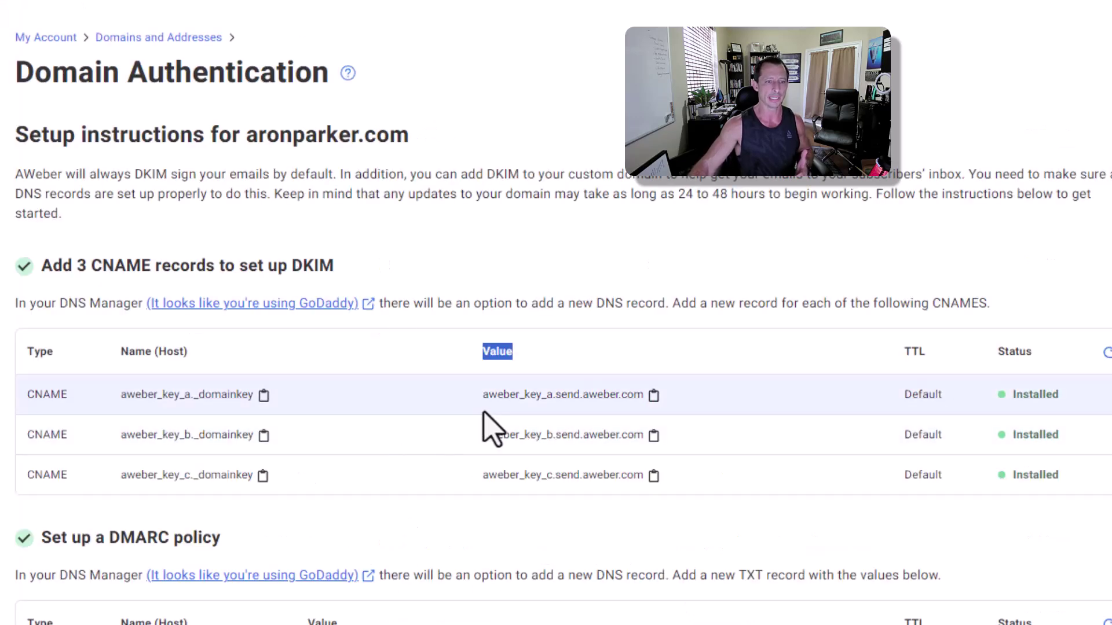
{"action": "left_click", "coordinate": [530, 253]}
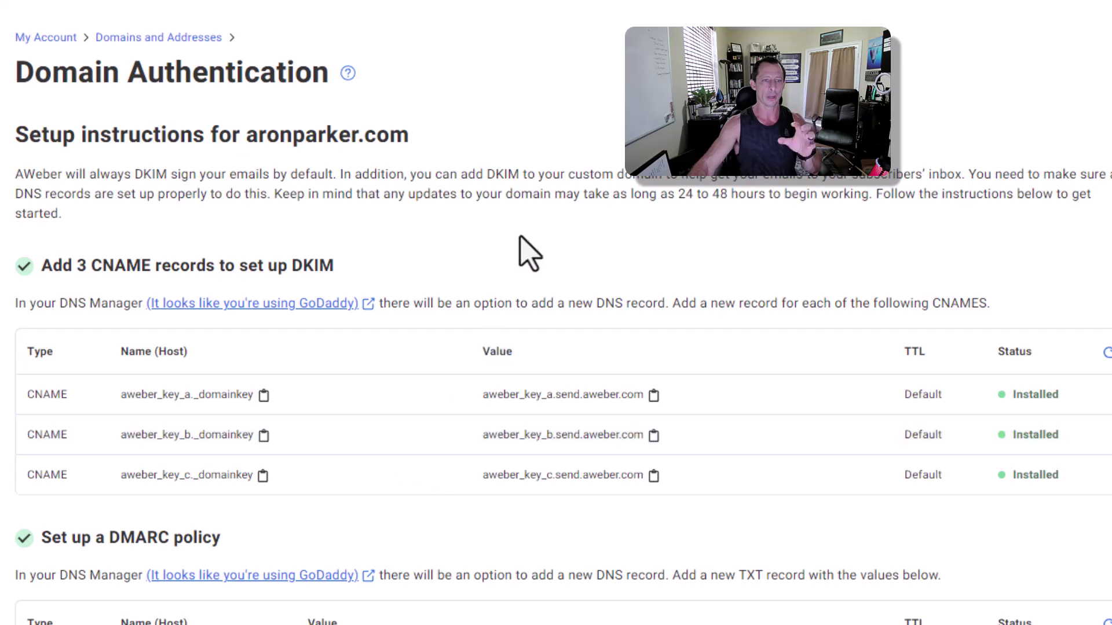
Step: Check AWeber's DMARC policy instructions and start a new record in DNS Management for the required TXT entry
{"action": "left_click", "coordinate": [467, 4]}
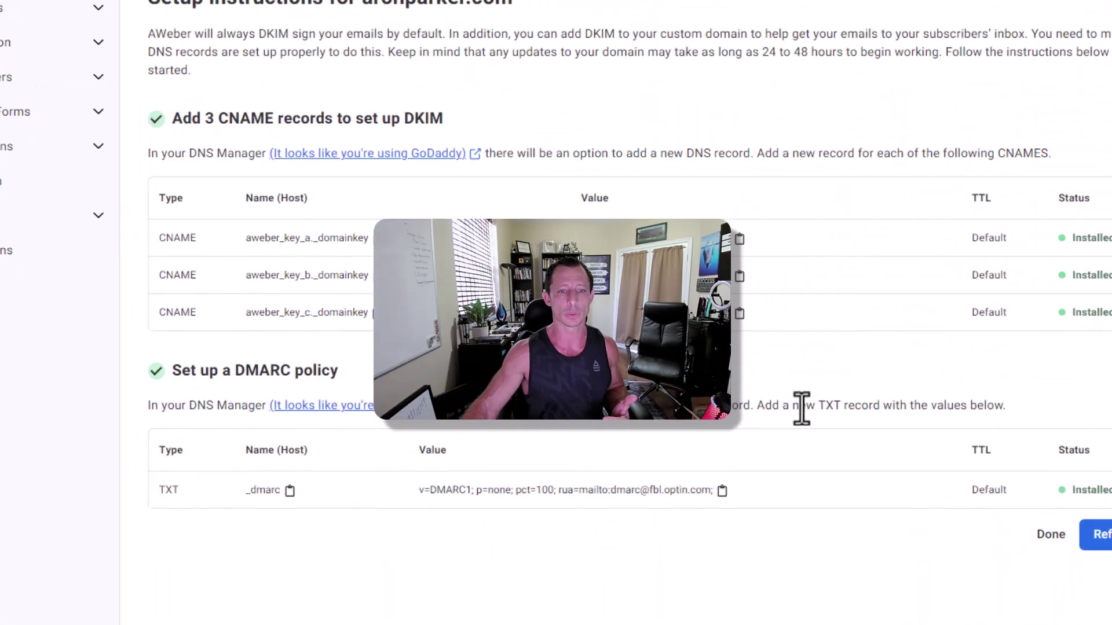
{"action": "left_click_drag", "start_coordinate": [763, 536], "coordinate": [814, 534]}
{"action": "left_click_drag", "start_coordinate": [884, 285], "coordinate": [975, 283]}
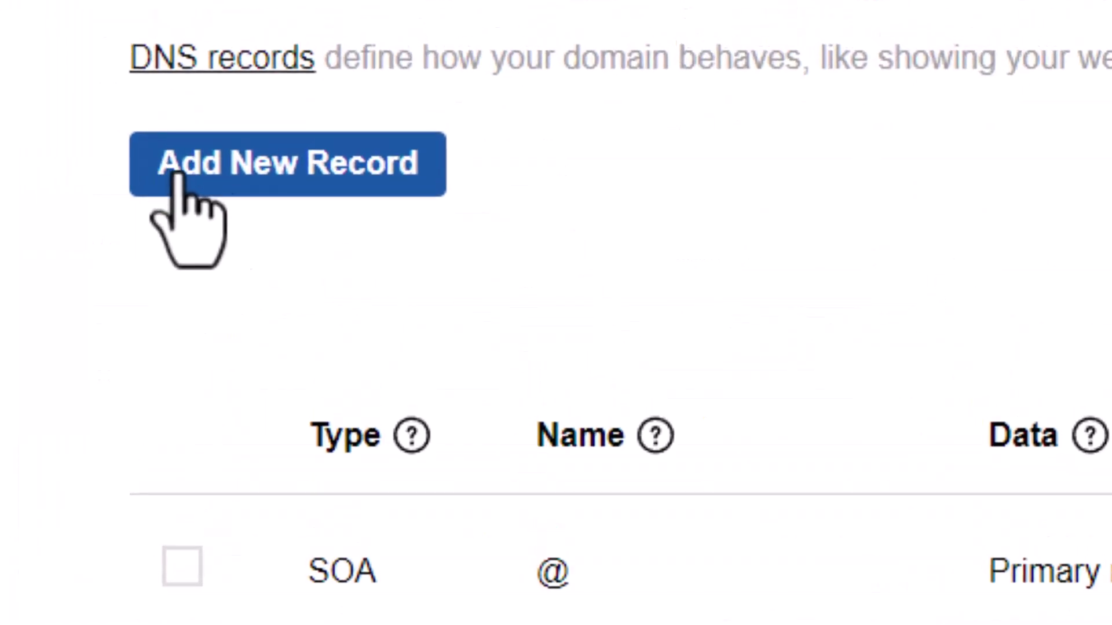
{"action": "left_click", "coordinate": [258, 170]}
{"action": "left_click", "coordinate": [386, 457]}
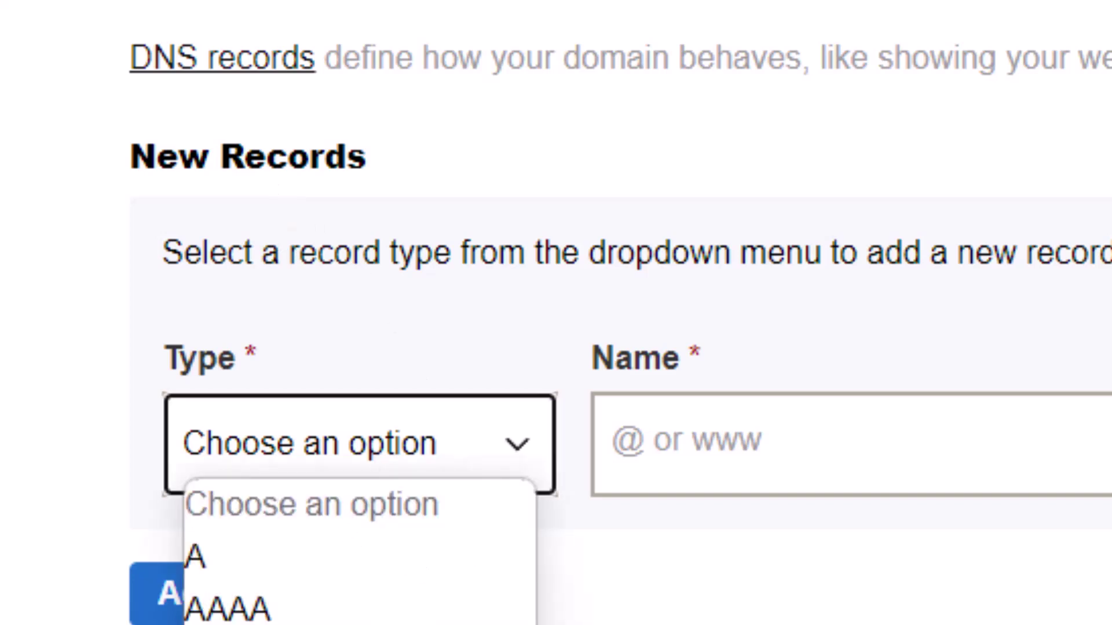
{"action": "left_click", "coordinate": [371, 624]}
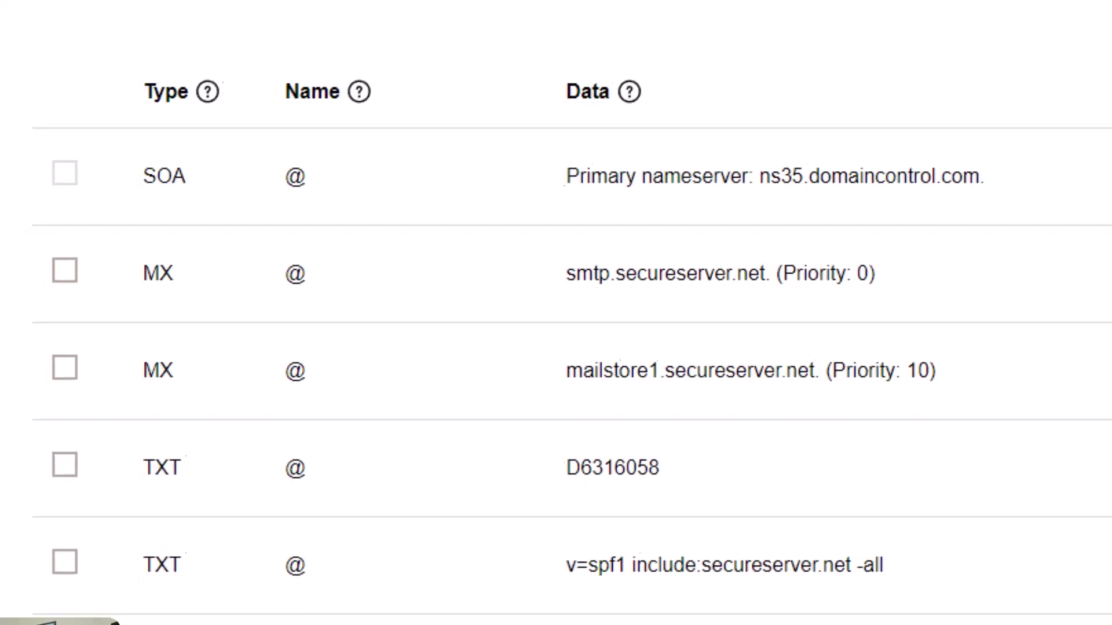
Step: Compare the _dmarc TXT record in the DNS list with the values in AWeber's DMARC policy instructions
{"action": "left_click_drag", "start_coordinate": [387, 465], "coordinate": [1111, 470]}
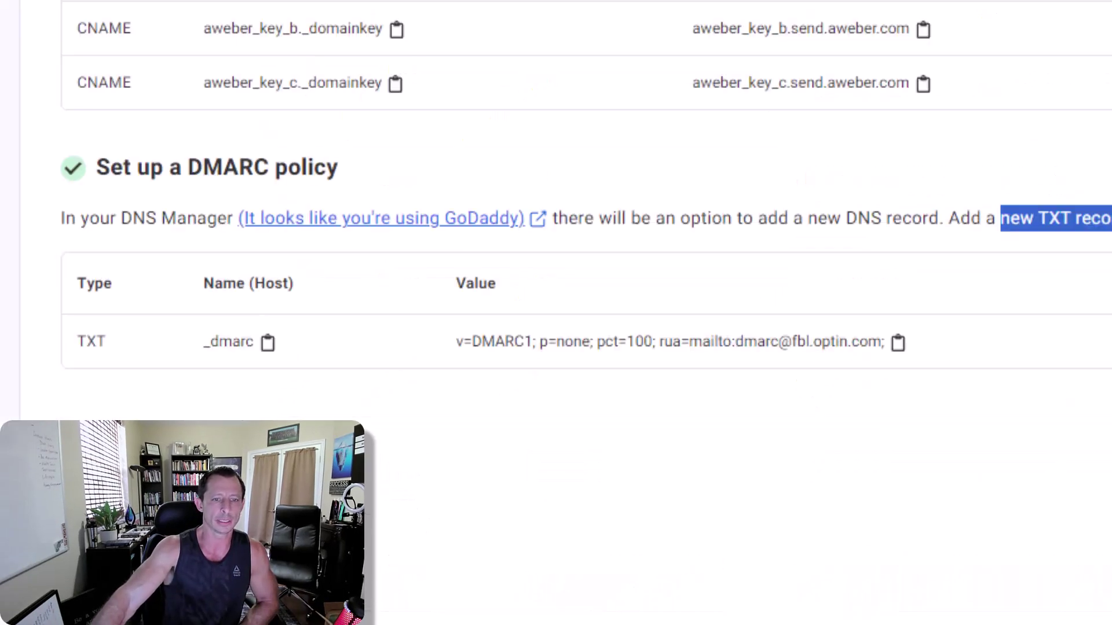
{"action": "left_click", "coordinate": [776, 448]}
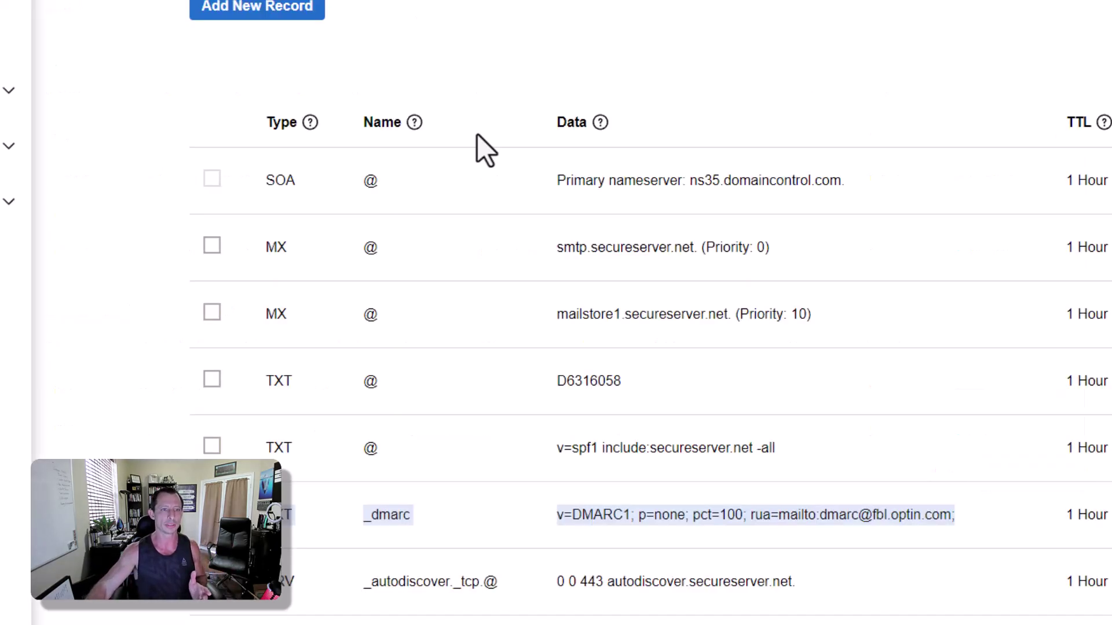
{"action": "scroll", "coordinate": [484, 149], "scroll_direction": "up", "scroll_amount": 3}
{"action": "left_click_drag", "start_coordinate": [218, 112], "coordinate": [713, 97]}
{"action": "left_click", "coordinate": [786, 136]}
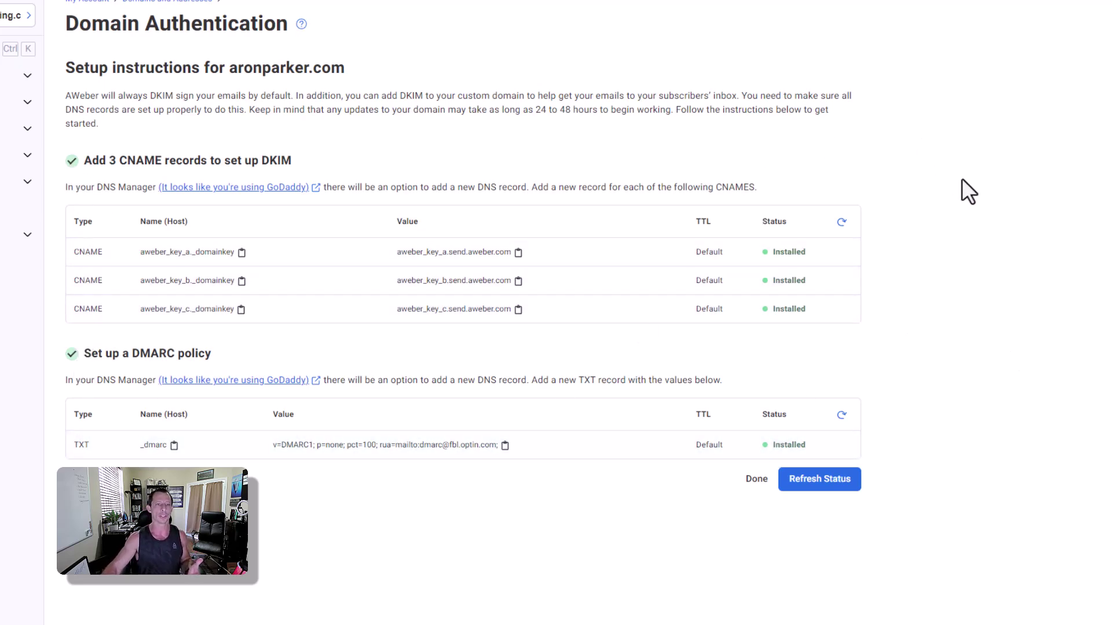
Step: Highlight the note in AWeber's domain setup instructions about how long domain updates may take to begin working
{"action": "left_click_drag", "start_coordinate": [461, 109], "coordinate": [470, 110]}
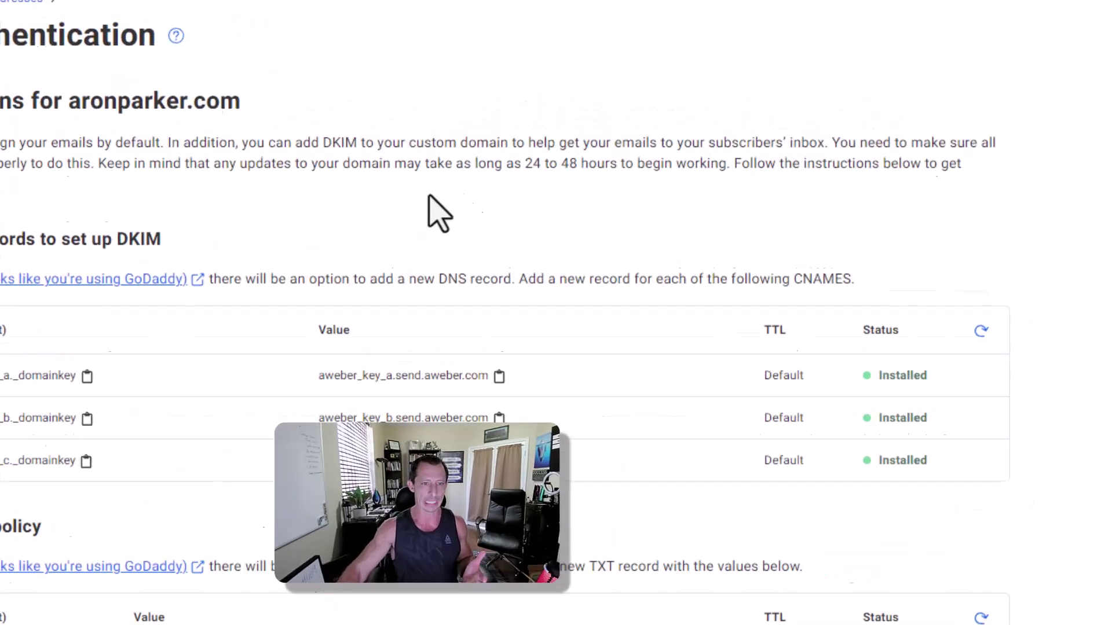
{"action": "left_click_drag", "start_coordinate": [357, 250], "coordinate": [995, 255]}
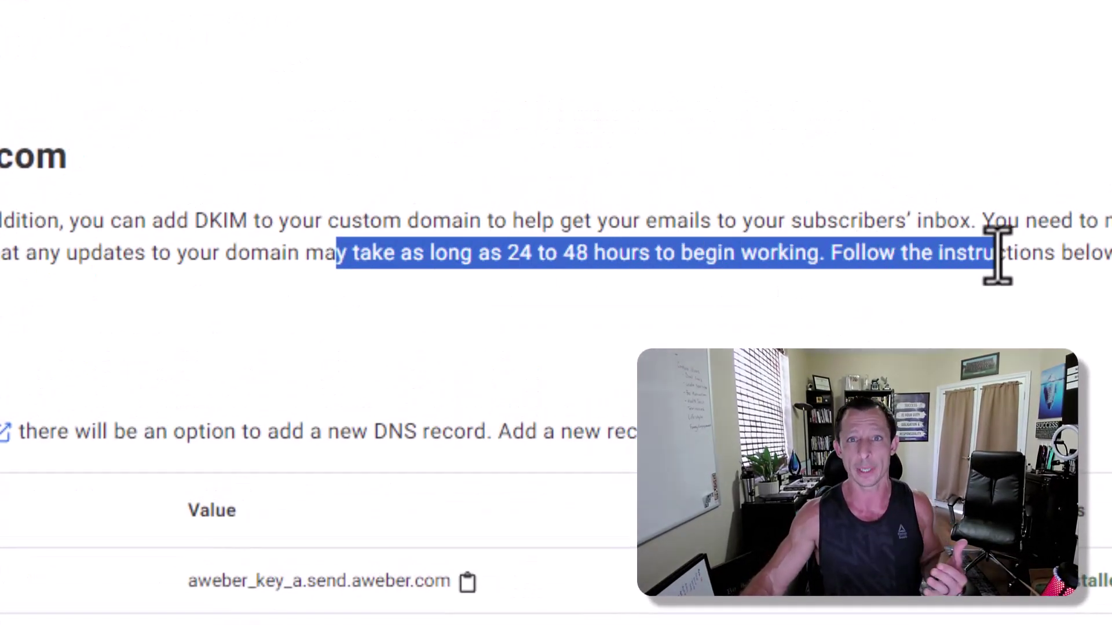
{"action": "left_click", "coordinate": [494, 258]}
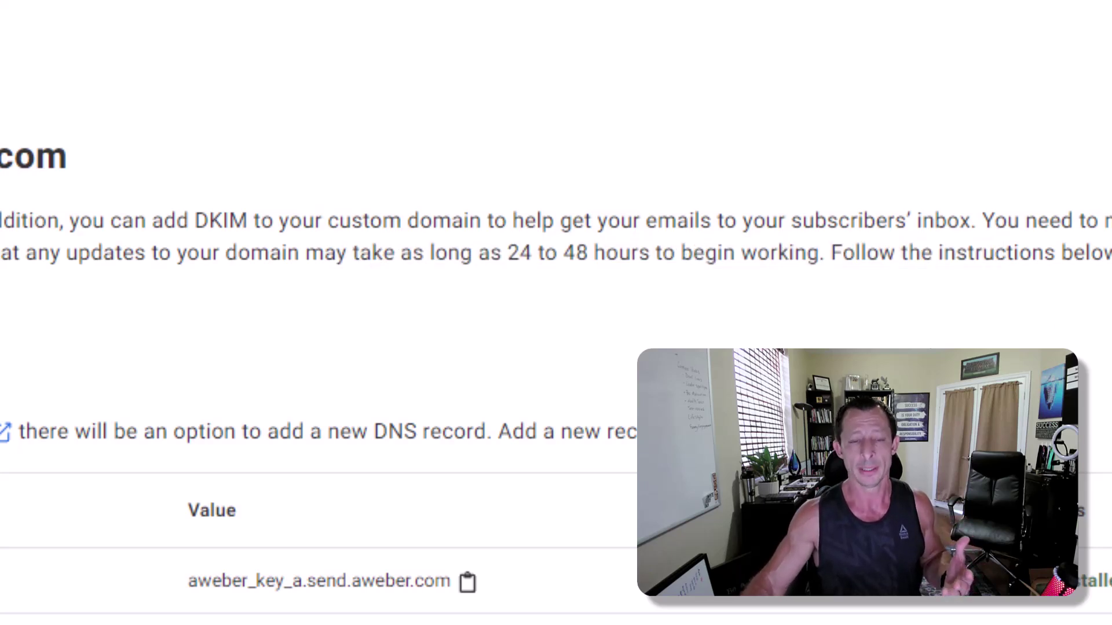
{"action": "left_click_drag", "start_coordinate": [301, 253], "coordinate": [832, 253]}
{"action": "left_click", "coordinate": [702, 253]}
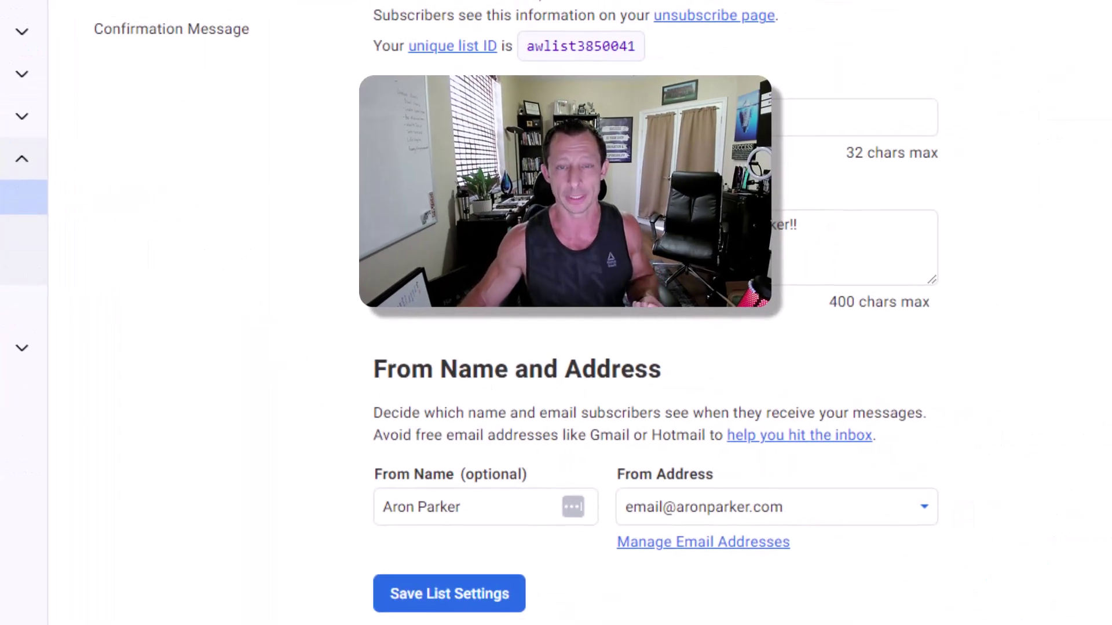
Step: Examine the From Name and From Address in AWeber's list settings
{"action": "left_click_drag", "start_coordinate": [488, 506], "coordinate": [273, 521]}
{"action": "left_click", "coordinate": [228, 511]}
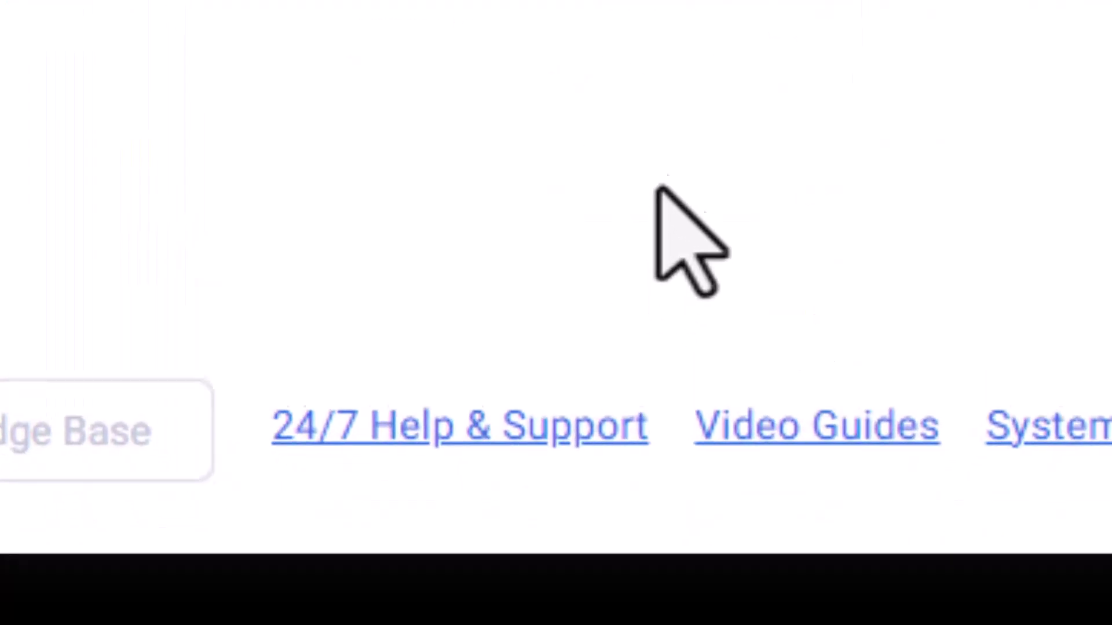
Step: Point out the 24/7 Help & Support and Video Guides links in AWeber's page footer
{"action": "left_click_drag", "start_coordinate": [248, 429], "coordinate": [658, 422]}
{"action": "left_click", "coordinate": [670, 212]}
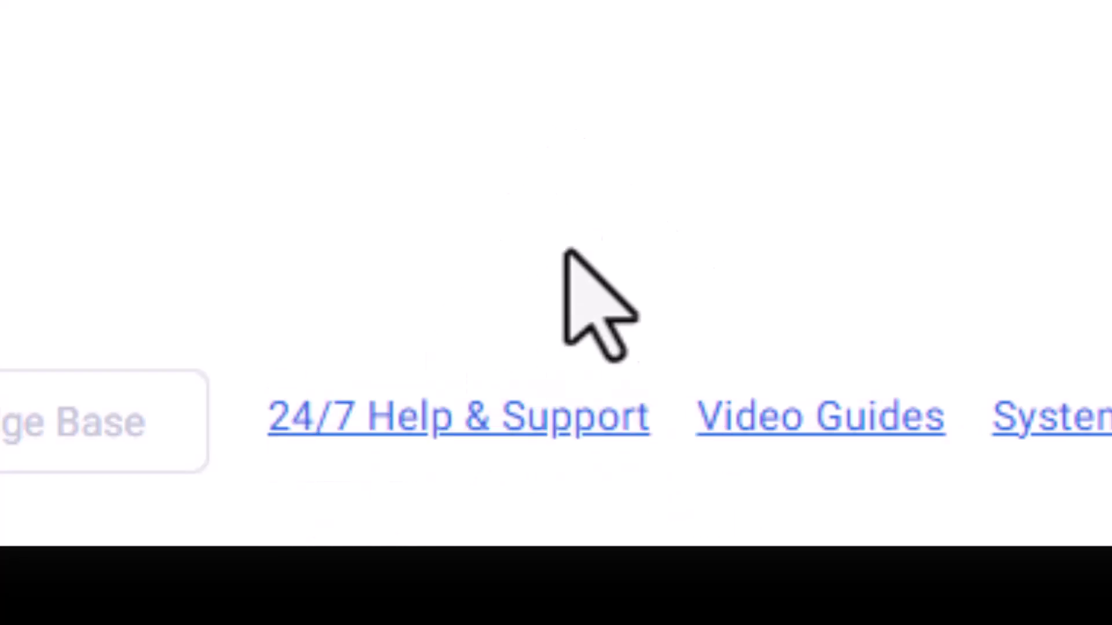
{"action": "left_click_drag", "start_coordinate": [665, 422], "coordinate": [953, 418]}
{"action": "left_click", "coordinate": [950, 106]}
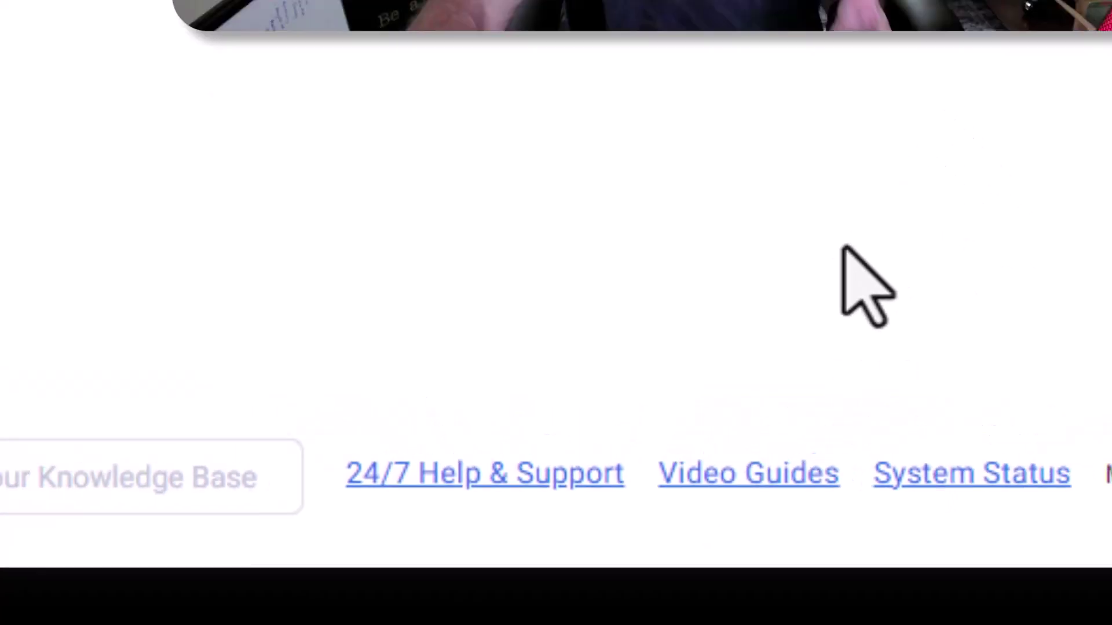